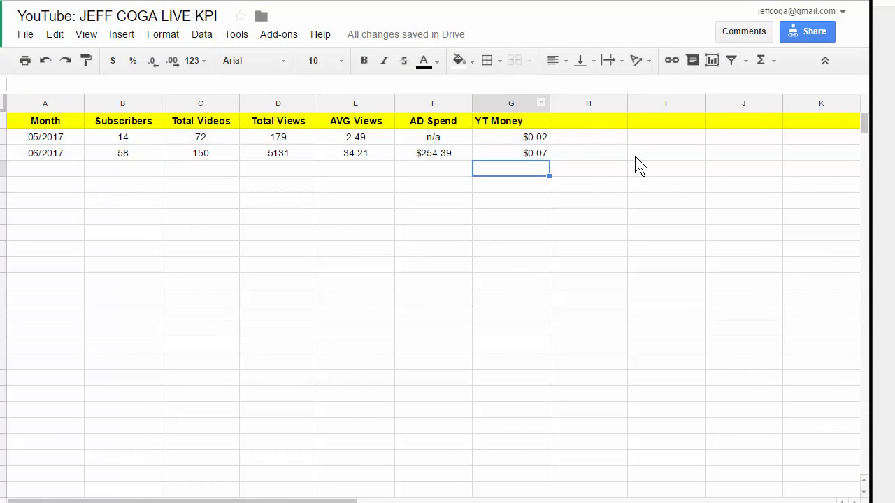
# Step: Widen the browser window so the KPI sheet shows columns A through K
pyautogui.moveTo(868, 175); pyautogui.dragTo(894, 174)
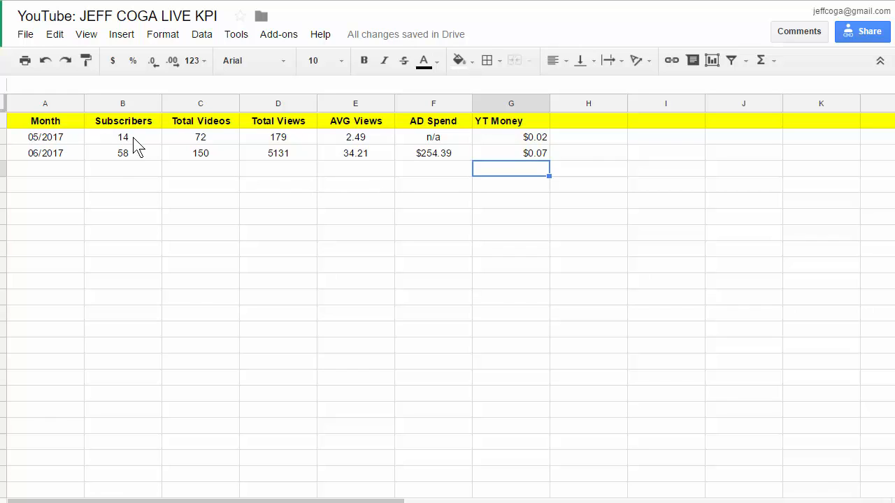
# Step: Relabel the Month column entries as 04/2017 and 05/2017
pyautogui.click(48, 140)
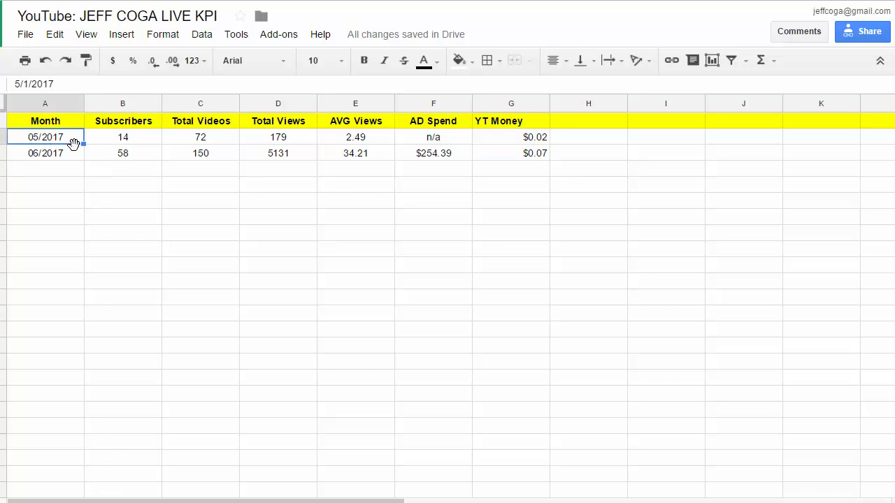
pyautogui.write('04/2017')
pyautogui.press('Return')
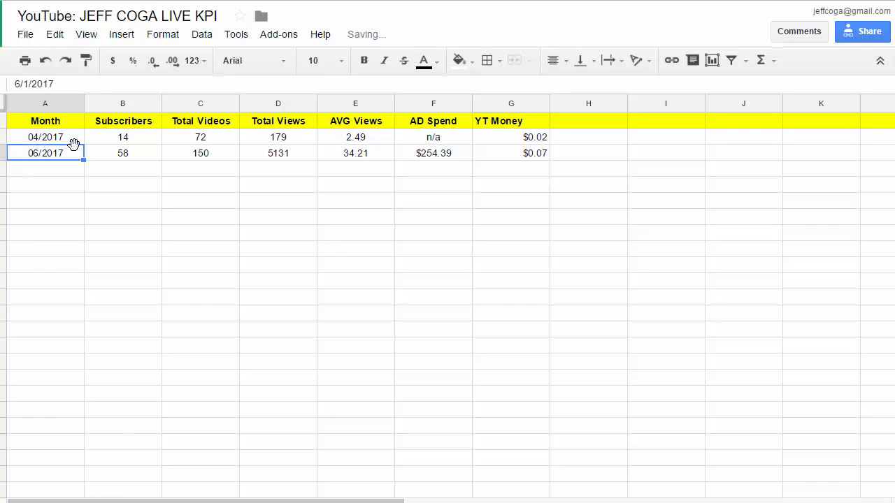
pyautogui.write('05/2017')
pyautogui.press('Return')
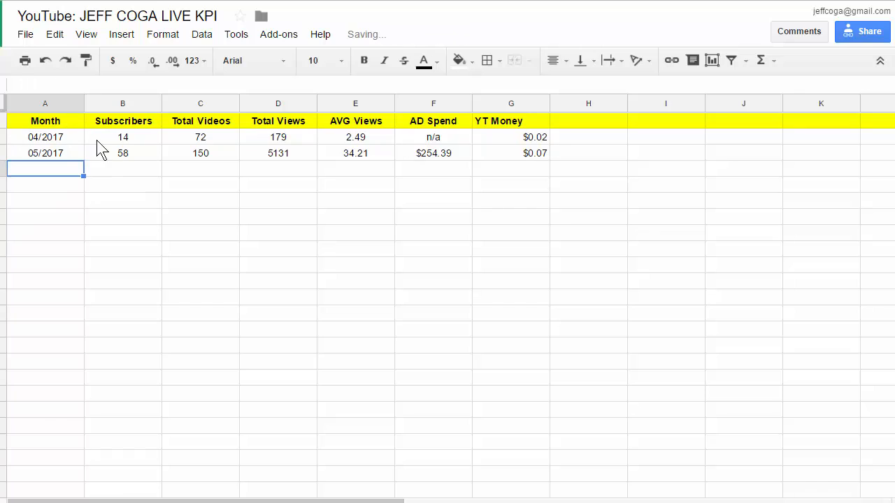
# Step: Review April's row values: subscribers, video count, total views, average-views formula and earnings
pyautogui.click(129, 140)
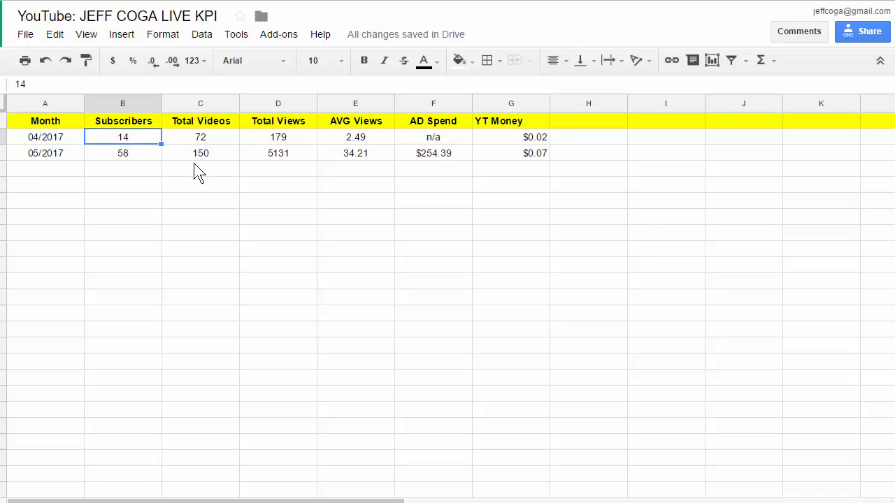
pyautogui.click(210, 140)
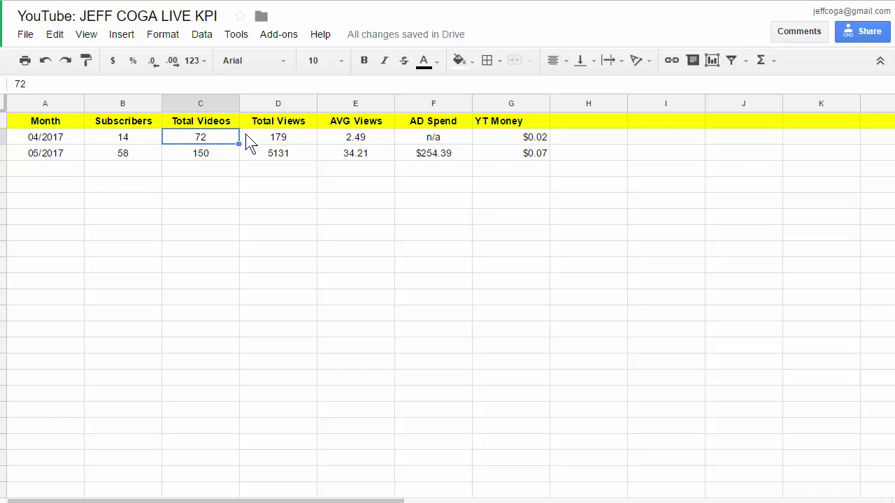
pyautogui.click(287, 139)
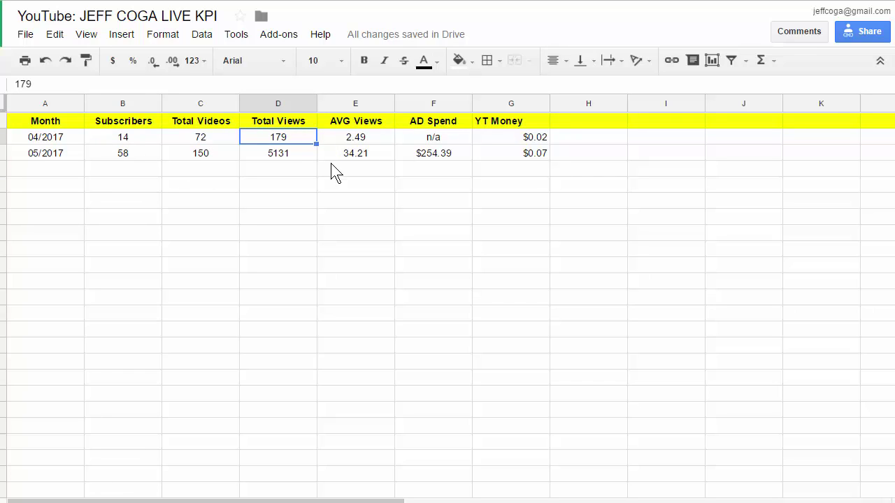
pyautogui.click(358, 140)
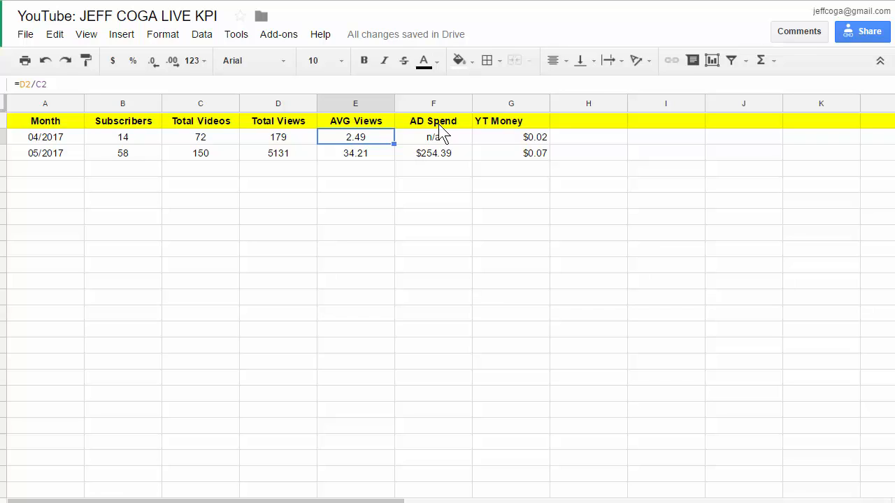
pyautogui.click(517, 138)
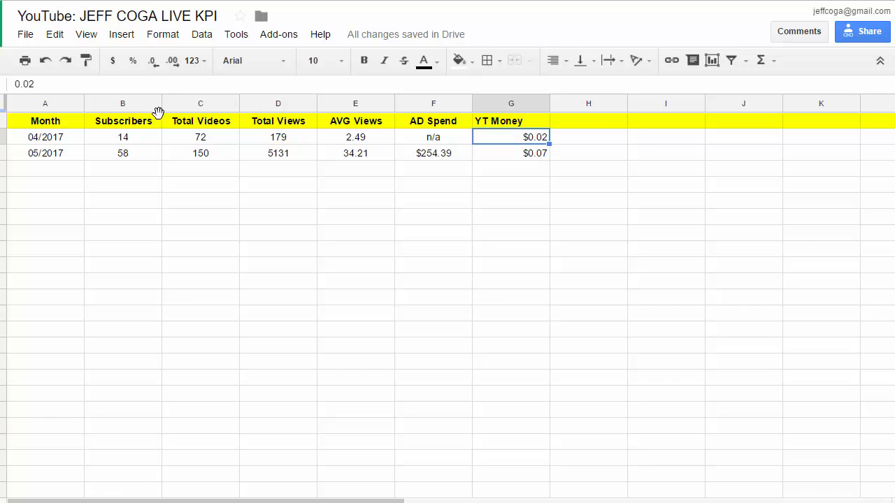
pyautogui.click(70, 155)
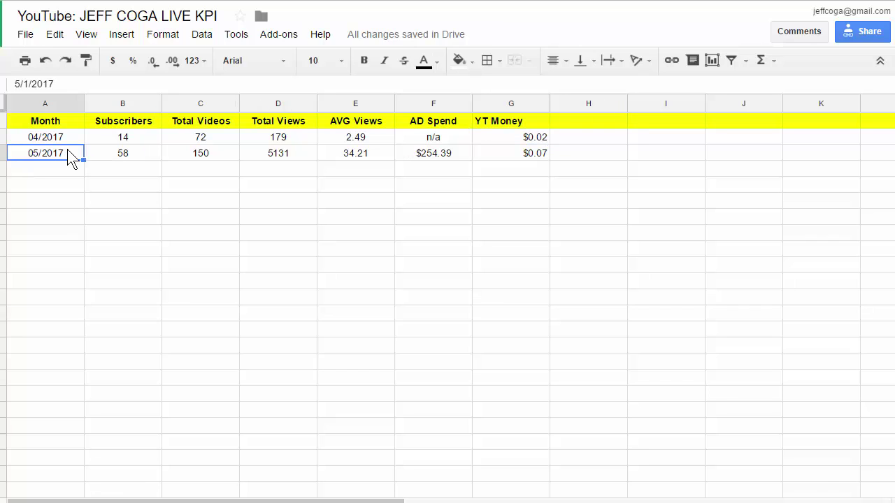
pyautogui.click(129, 155)
pyautogui.click(222, 155)
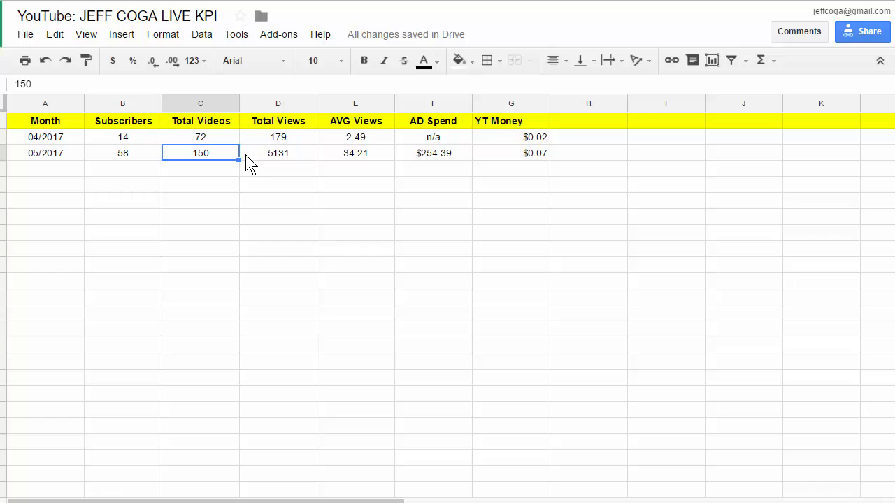
pyautogui.click(280, 155)
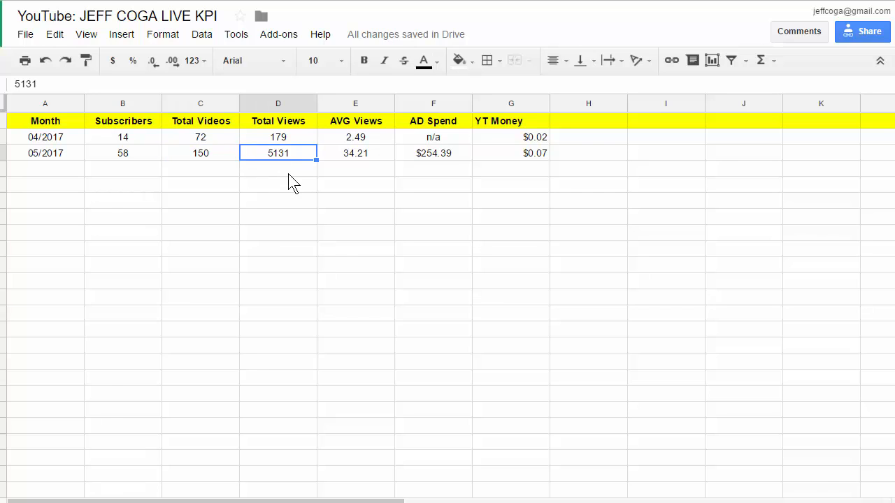
pyautogui.click(377, 157)
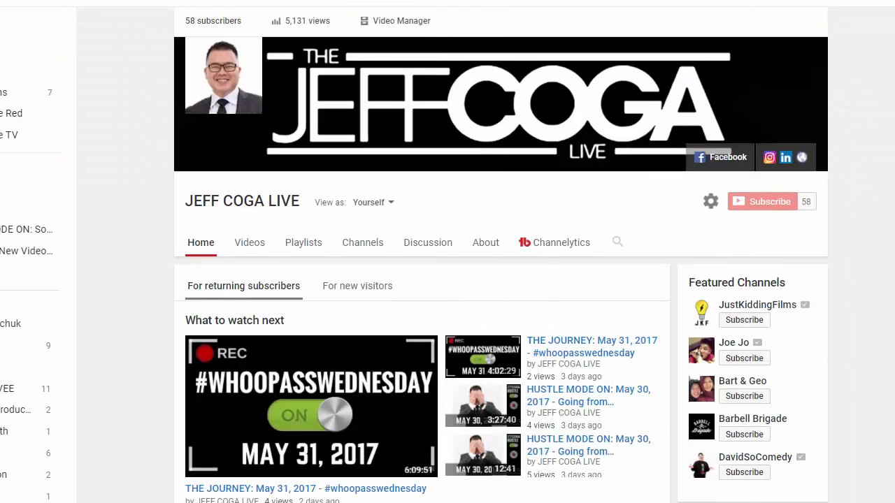
# Step: Go from the channel page through Video Manager to the Analytics overview for the last 28 days
pyautogui.click(401, 20)
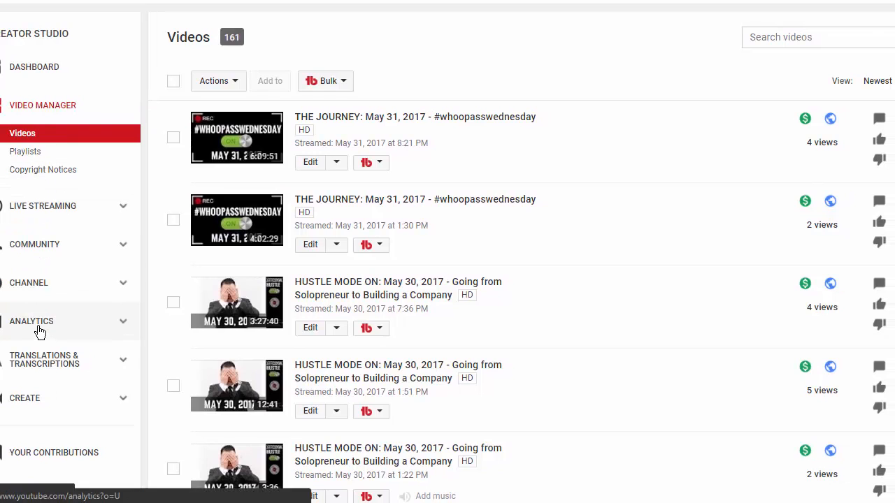
pyautogui.click(31, 322)
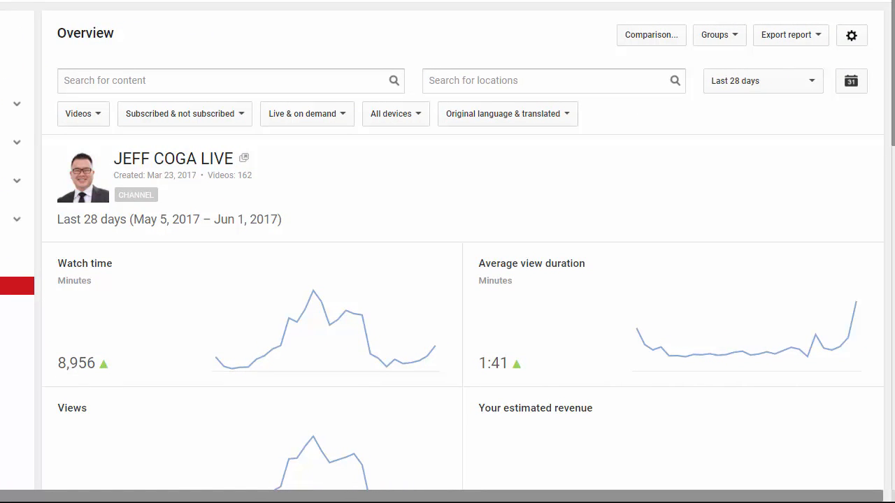
pyautogui.scroll(-1, 524, 120)
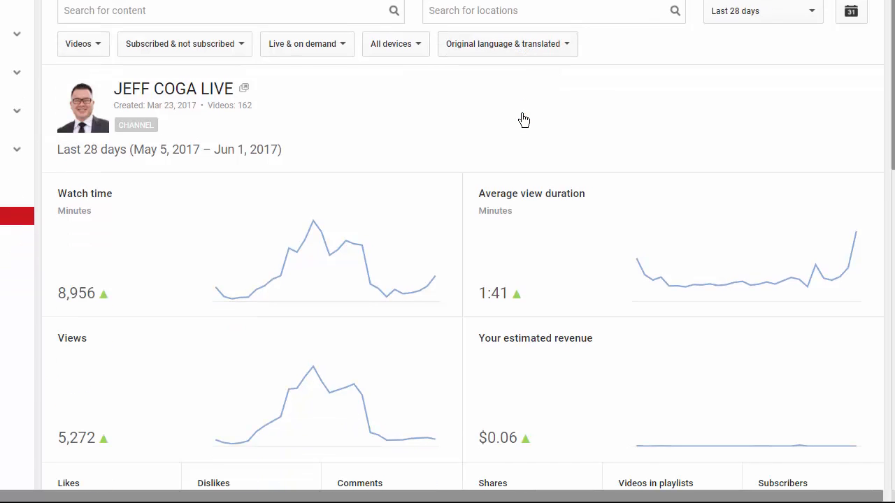
pyautogui.moveTo(593, 314)
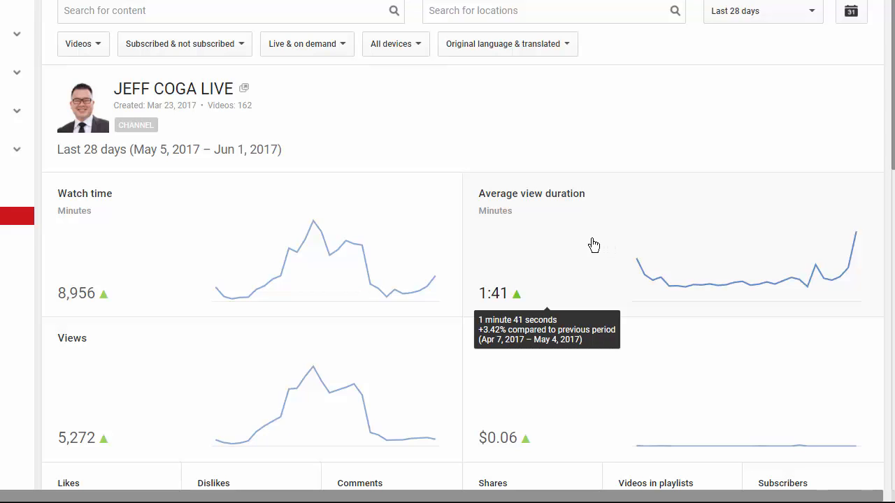
pyautogui.scroll(-1, 594, 244)
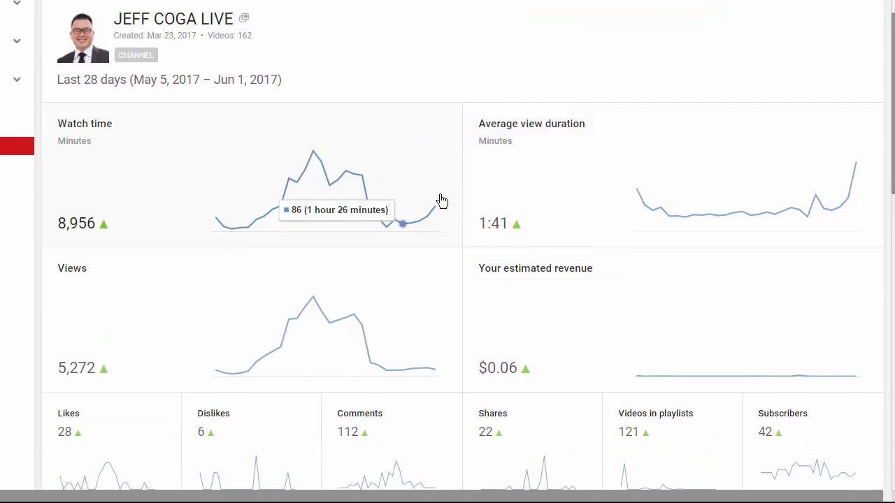
pyautogui.scroll(2, 397, 215)
# Step: Switch the Analytics reporting period to Last month (May 1–31, 2017)
pyautogui.click(763, 80)
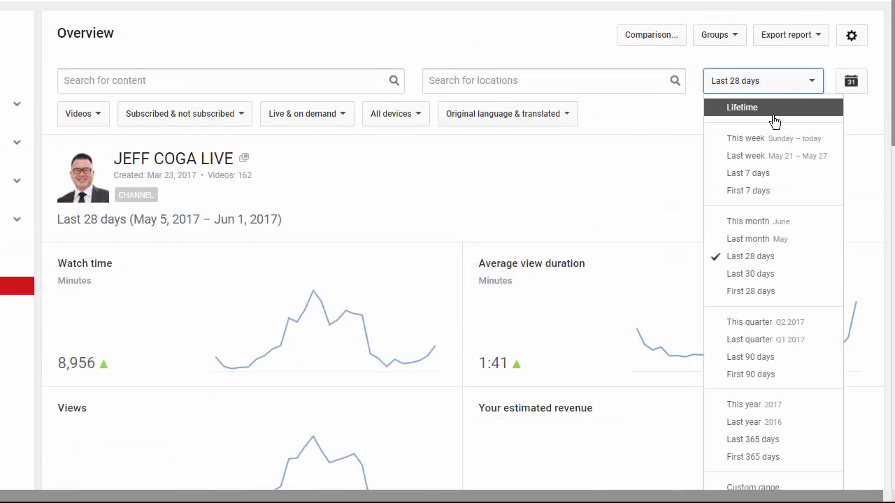
pyautogui.click(748, 238)
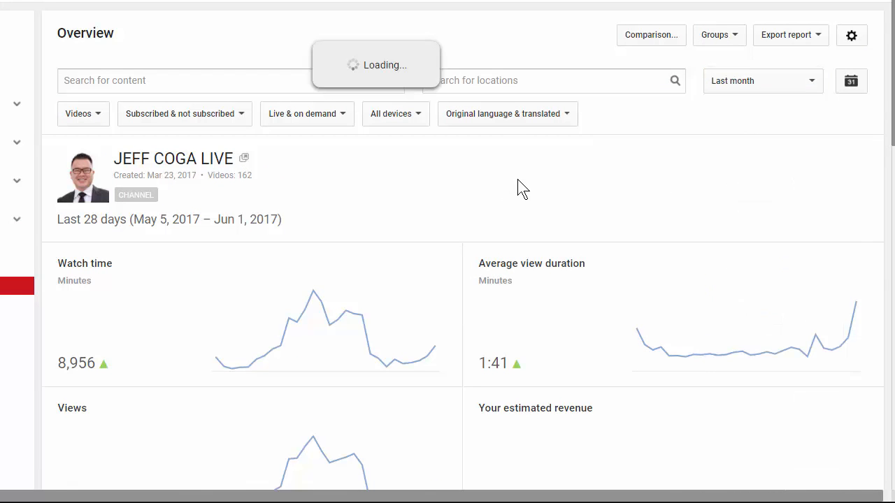
pyautogui.scroll(-3, 428, 163)
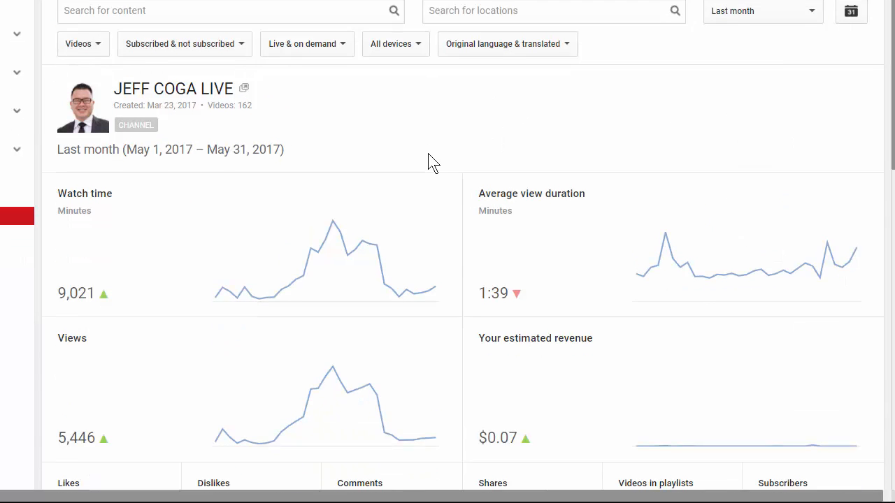
pyautogui.scroll(-2, 428, 162)
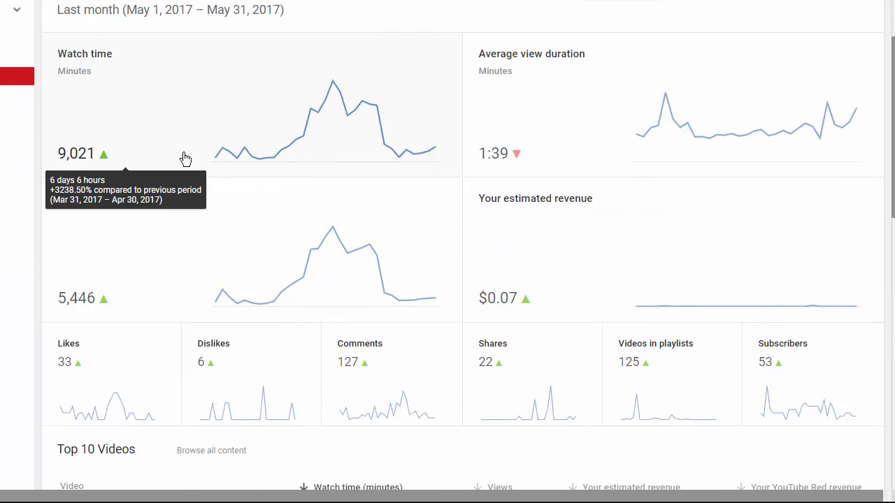
pyautogui.scroll(-1, 342, 150)
pyautogui.scroll(-1, 319, 145)
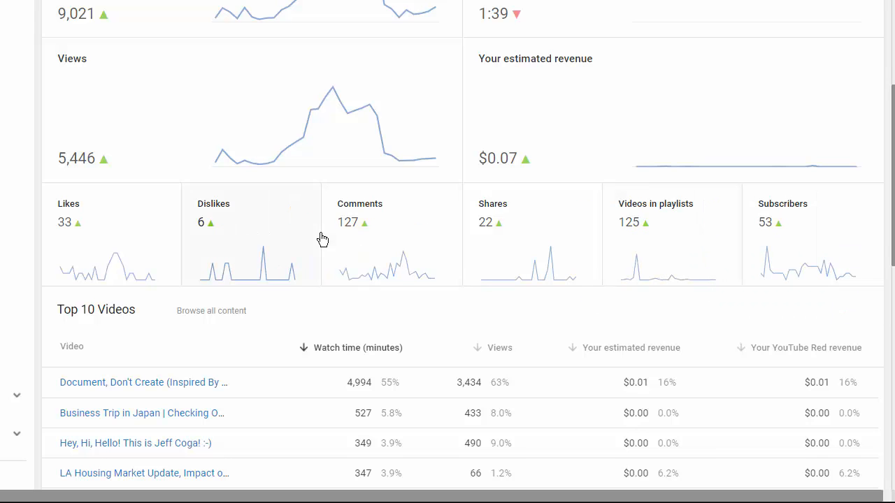
pyautogui.scroll(-1, 322, 238)
pyautogui.scroll(-1, 322, 239)
pyautogui.scroll(-2, 98, 154)
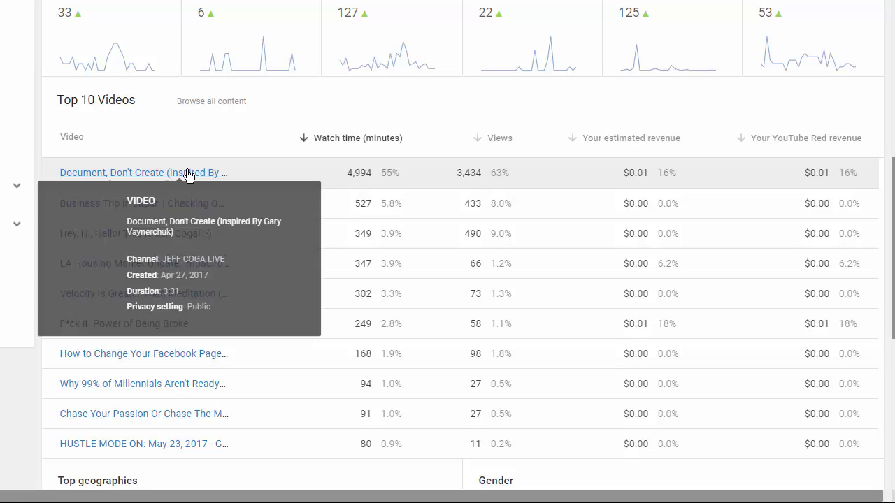
pyautogui.moveTo(140, 294)
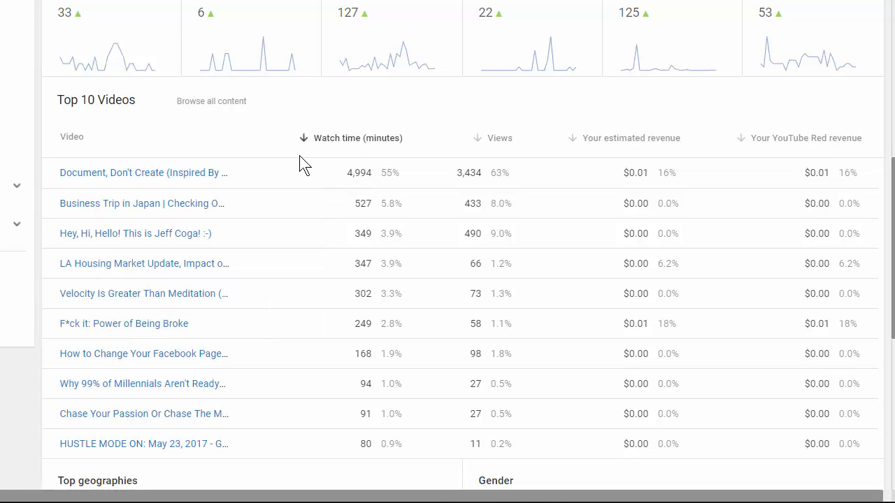
pyautogui.moveTo(140, 502)
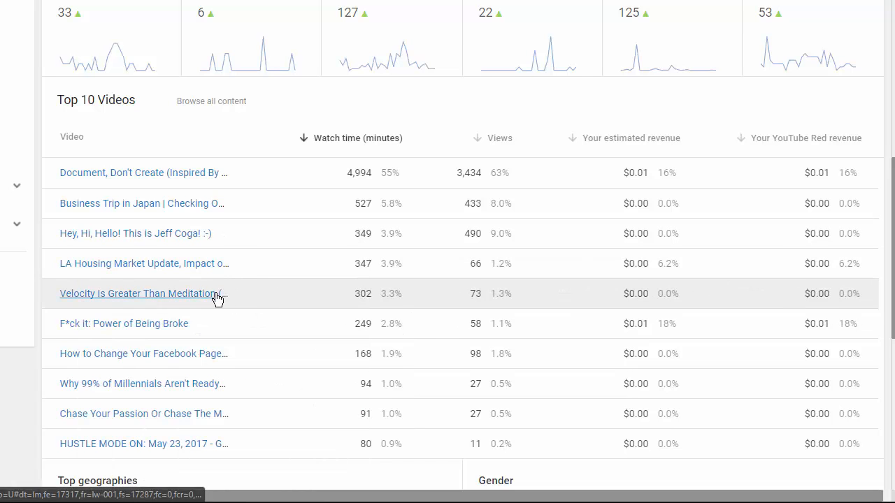
pyautogui.scroll(-1, 319, 282)
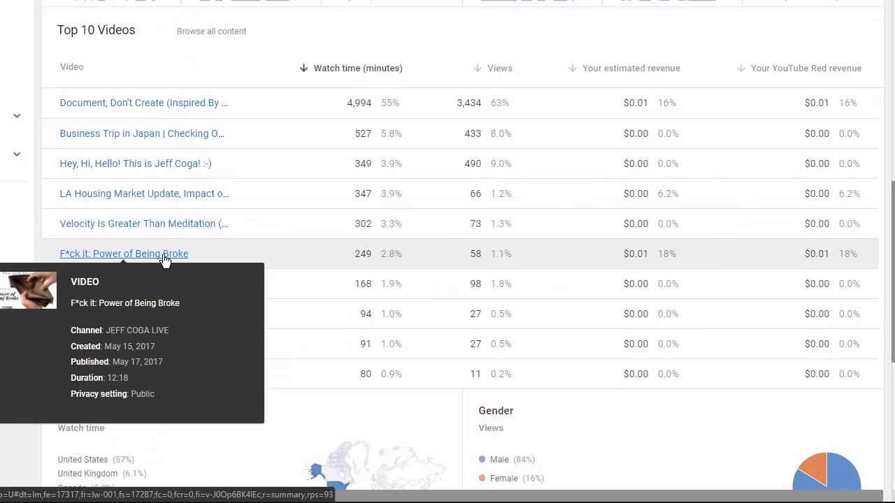
pyautogui.scroll(-1, 240, 249)
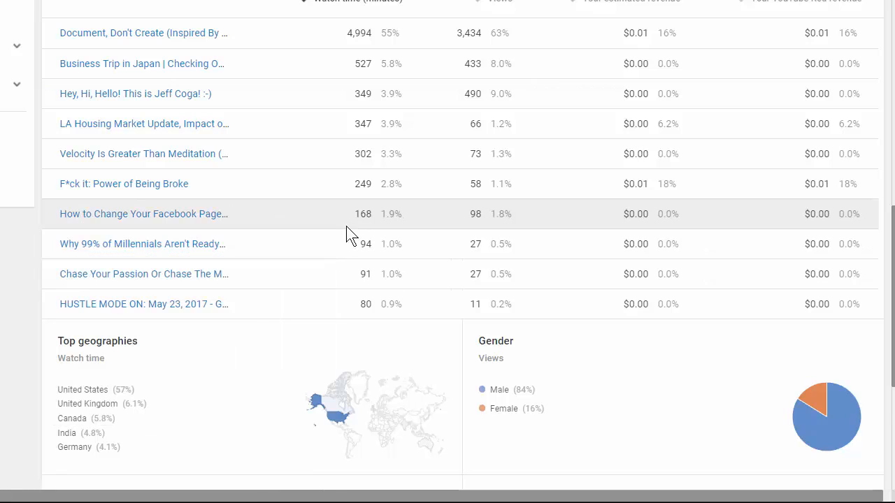
pyautogui.scroll(3, 126, 280)
pyautogui.scroll(3, 70, 238)
pyautogui.scroll(1, 67, 232)
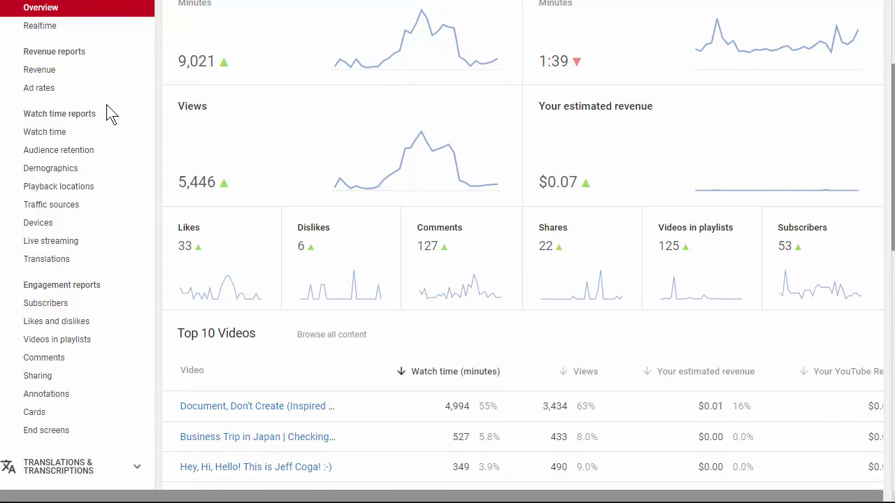
pyautogui.scroll(5, 91, 125)
pyautogui.scroll(-5, 77, 91)
pyautogui.scroll(5, 335, 196)
pyautogui.scroll(-10, 364, 199)
pyautogui.scroll(-5, 364, 200)
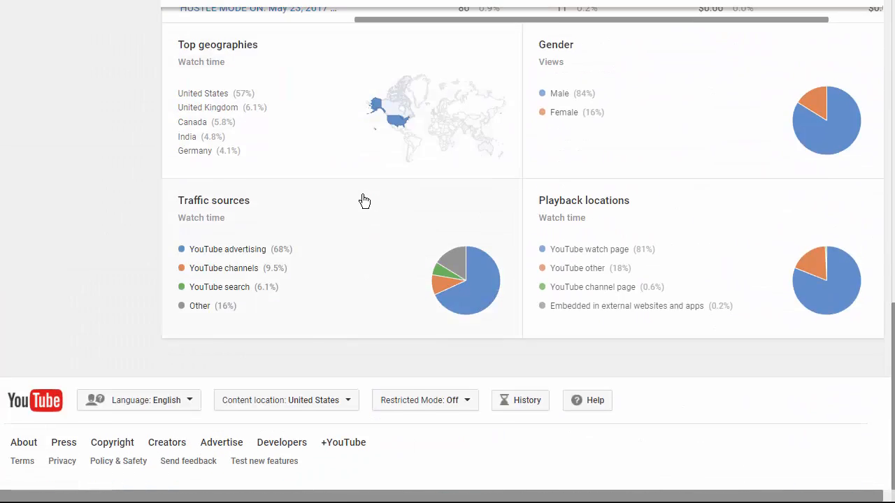
pyautogui.scroll(2, 363, 199)
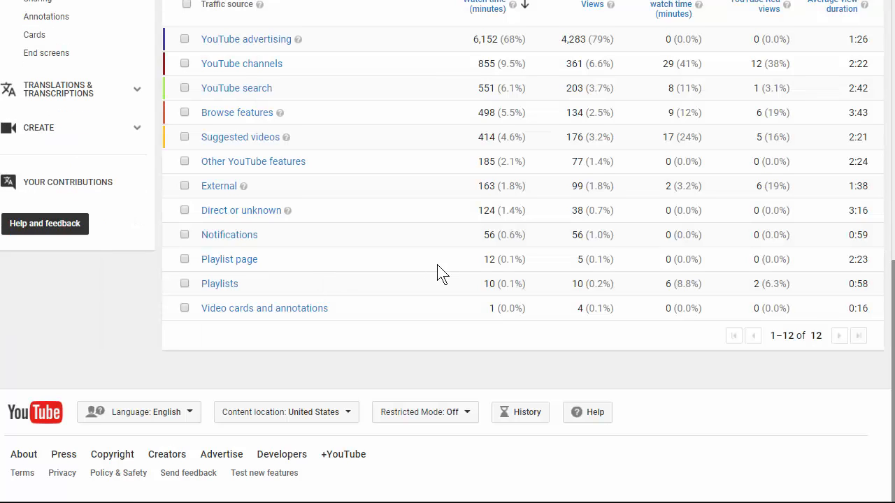
pyautogui.scroll(1, 441, 273)
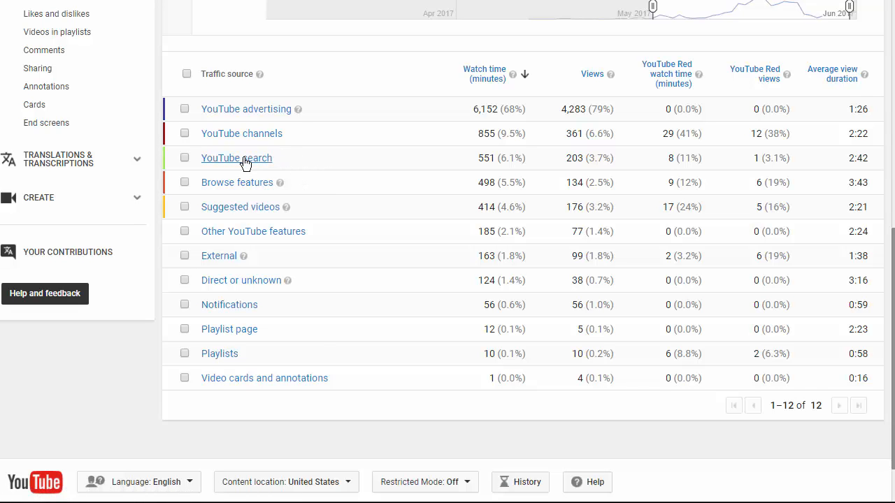
pyautogui.scroll(5, 322, 147)
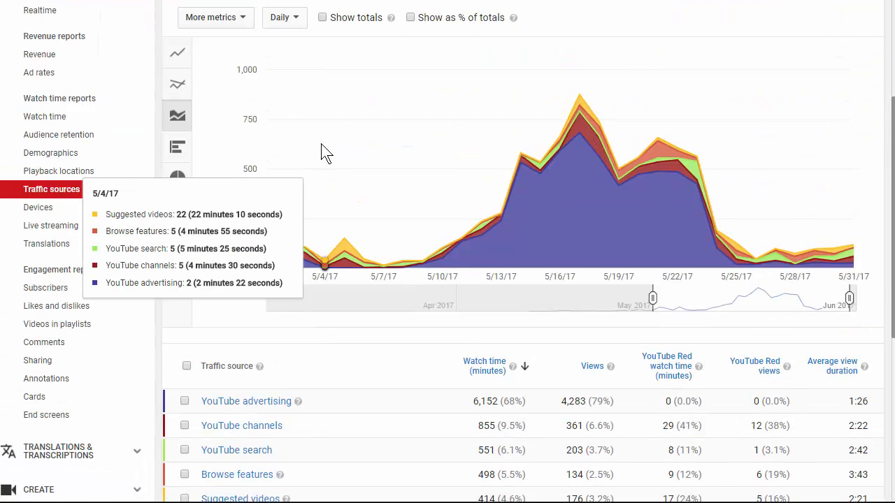
pyautogui.scroll(2, 327, 152)
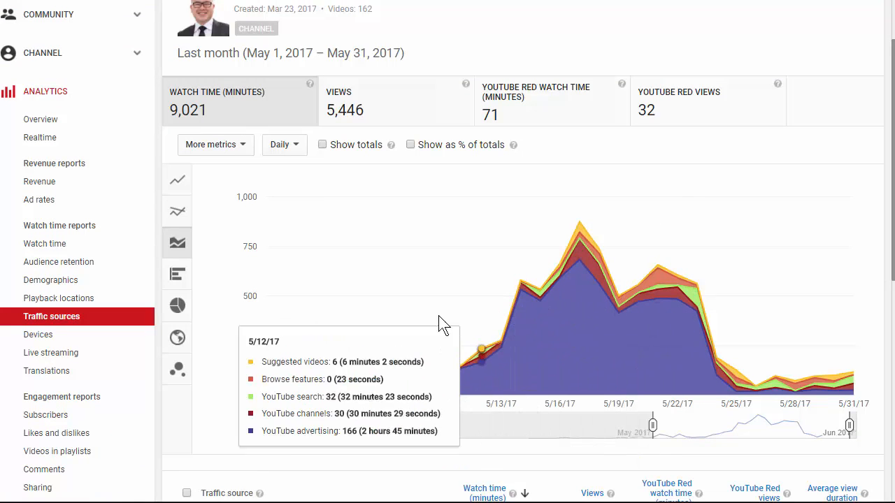
pyautogui.scroll(-5, 280, 266)
pyautogui.scroll(-3, 280, 245)
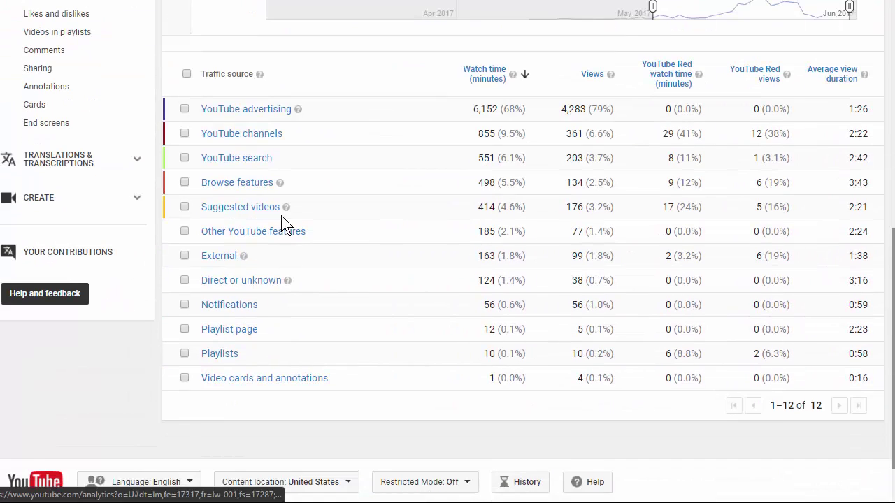
# Step: Drill into the YouTube search traffic source breakdown
pyautogui.click(260, 165)
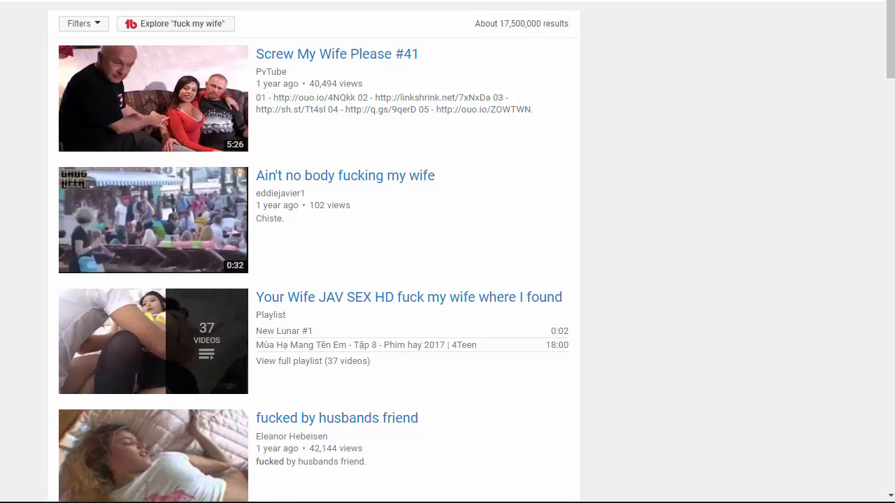
pyautogui.scroll(1, 448, 252)
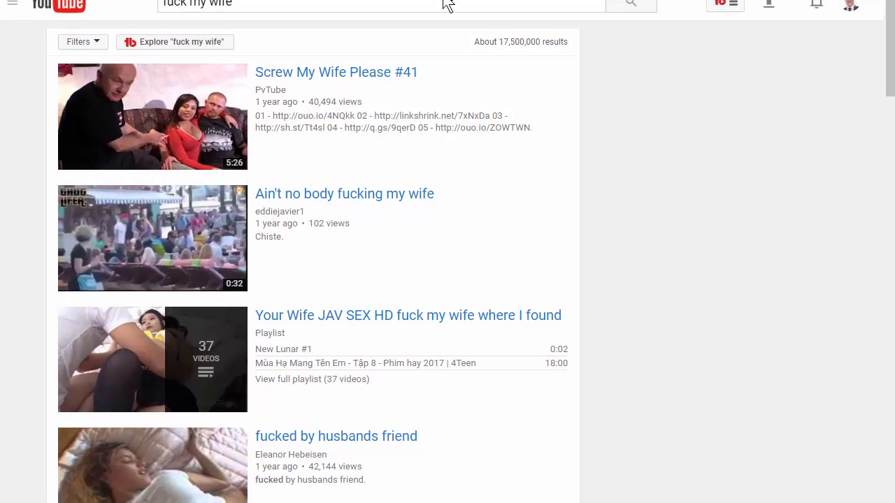
pyautogui.scroll(-5, 443, 41)
pyautogui.scroll(-1, 433, 77)
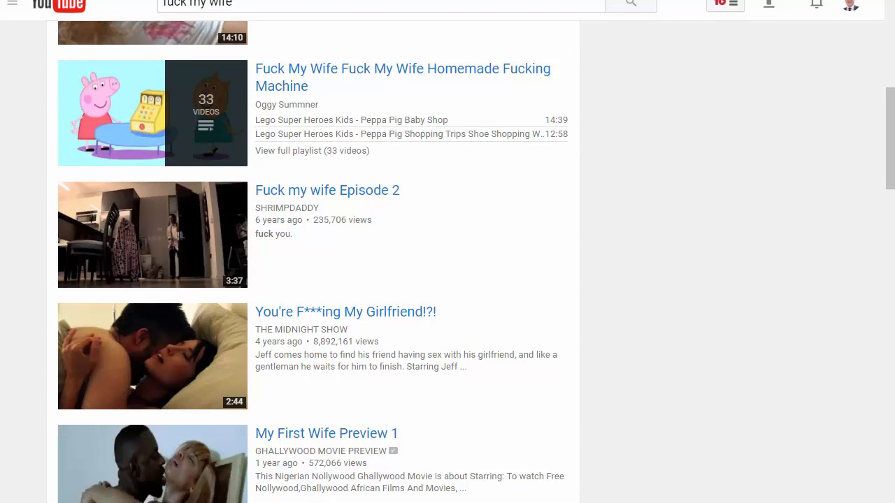
# Step: Switch back from the YouTube search results to the Analytics search-term report
pyautogui.hotkey('ctrl', 'Tab')
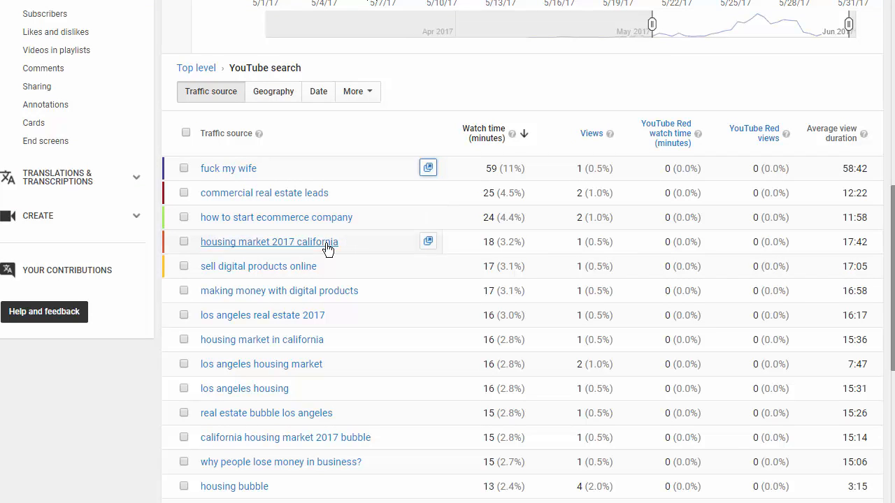
pyautogui.scroll(-1, 348, 297)
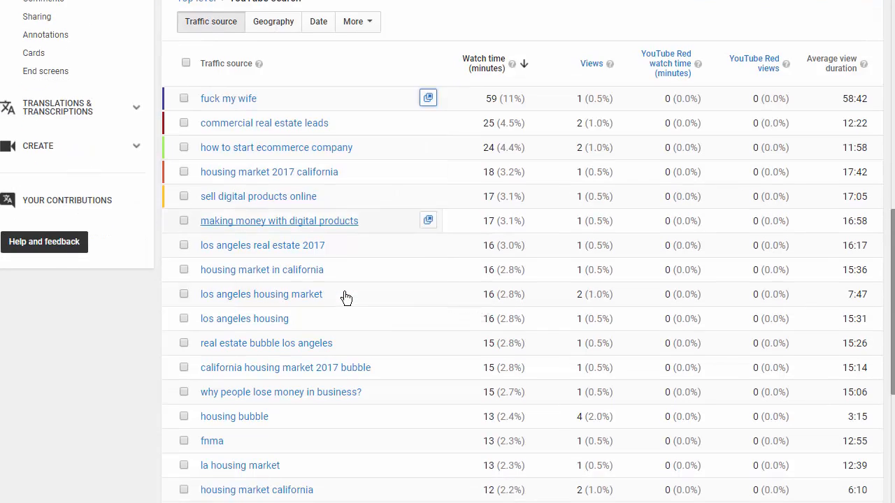
pyautogui.scroll(-1, 348, 297)
pyautogui.scroll(-1, 315, 275)
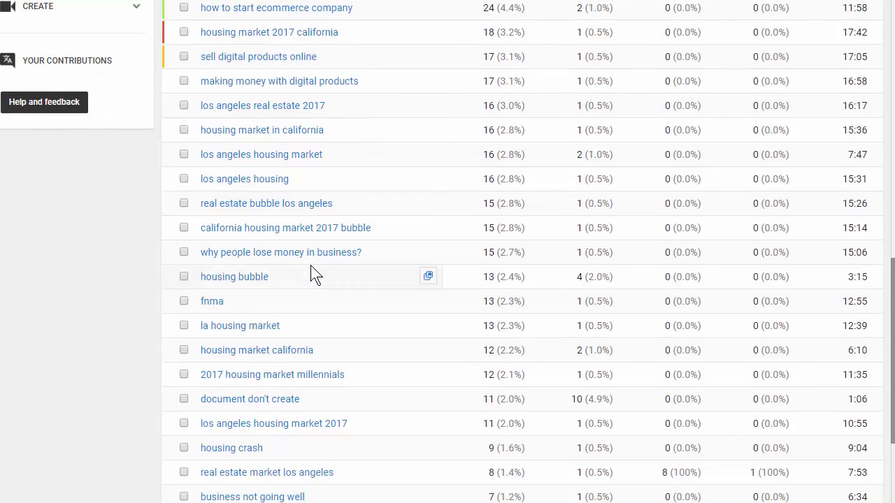
pyautogui.scroll(-1, 315, 275)
pyautogui.scroll(5, 573, 273)
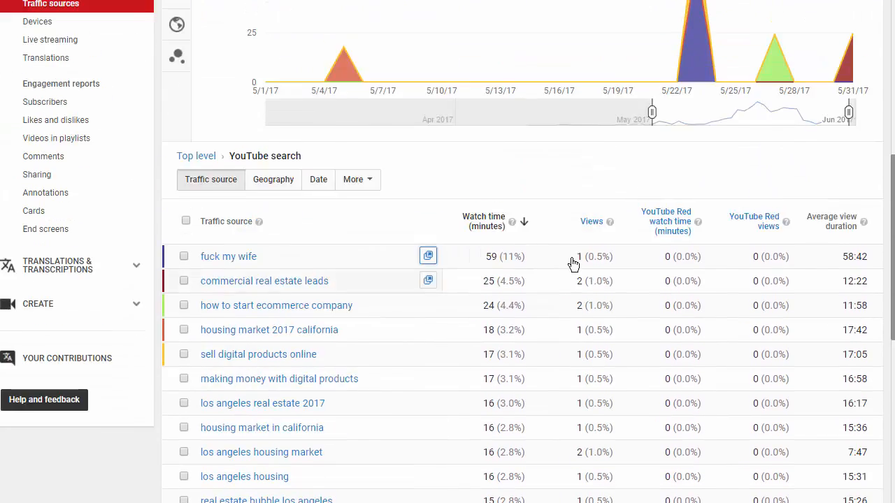
# Step: Sort the YouTube search terms by views, putting 'document don't create' on top at 10 views
pyautogui.click(589, 274)
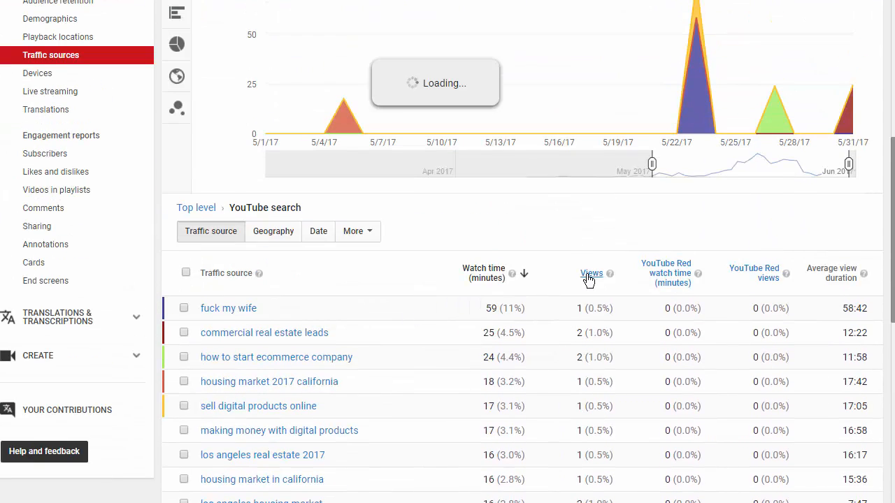
pyautogui.scroll(-1, 419, 272)
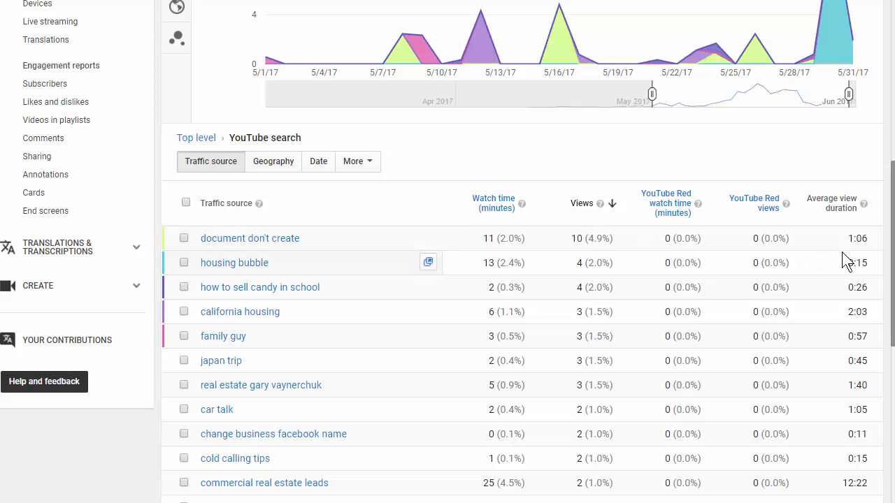
pyautogui.scroll(-1, 361, 242)
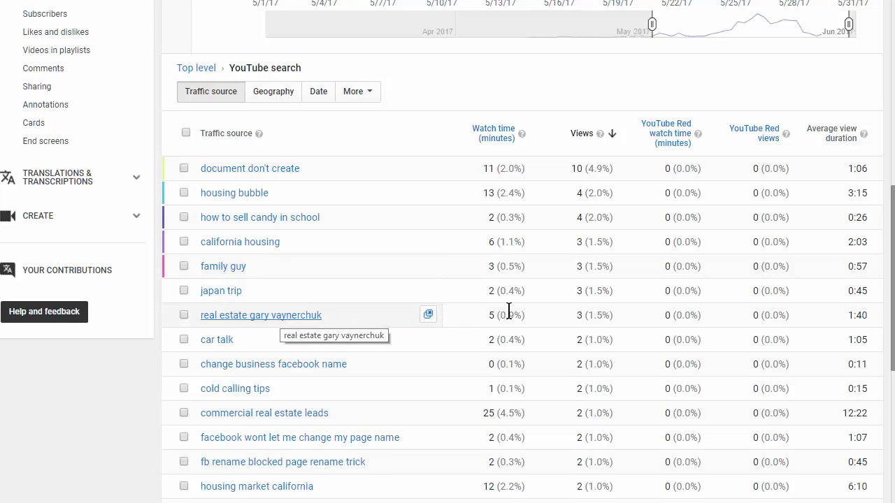
pyautogui.scroll(-1, 512, 307)
pyautogui.scroll(-1, 389, 320)
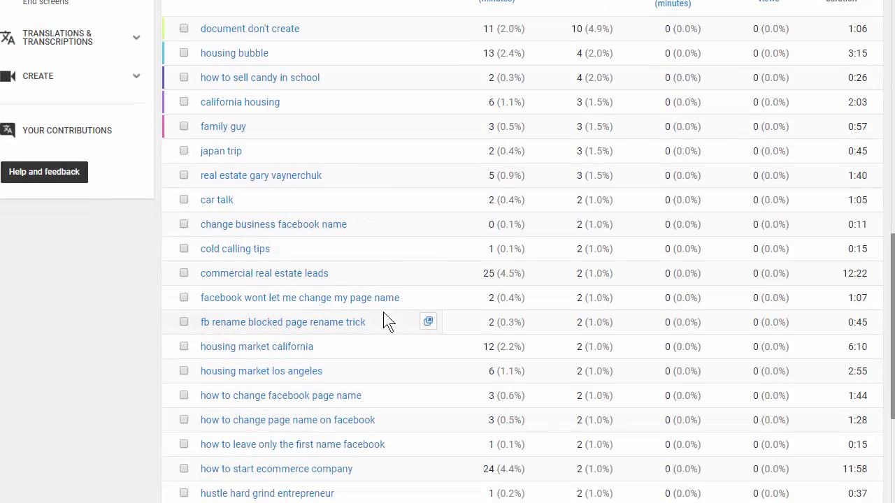
pyautogui.scroll(-1, 388, 321)
pyautogui.scroll(3, 520, 240)
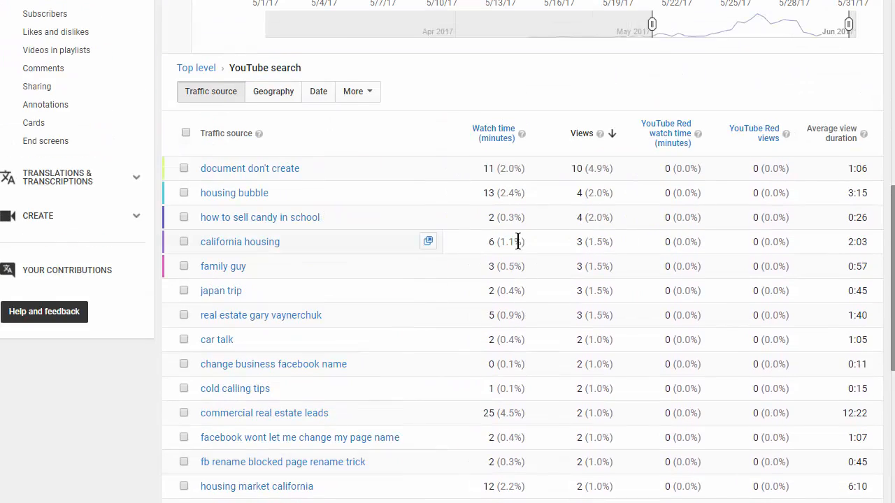
pyautogui.scroll(-2, 599, 193)
pyautogui.scroll(-5, 600, 193)
pyautogui.scroll(-1, 599, 193)
pyautogui.scroll(8, 595, 209)
pyautogui.scroll(5, 594, 209)
pyautogui.scroll(3, 599, 210)
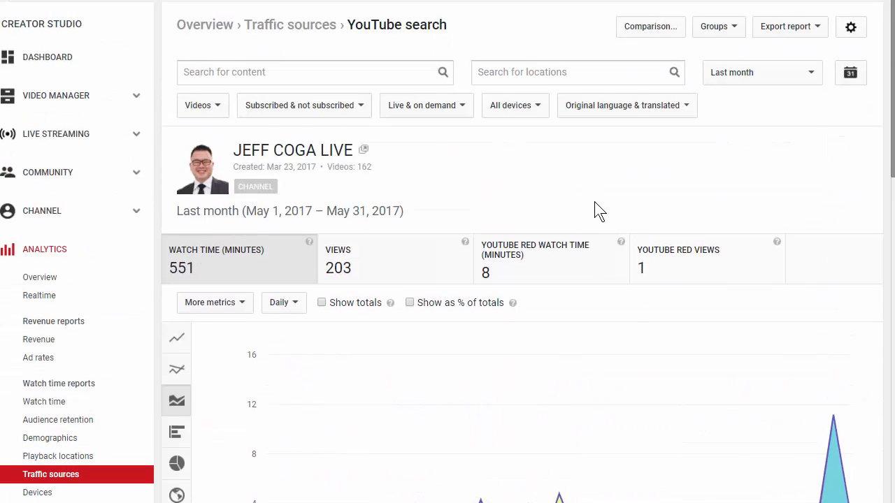
pyautogui.scroll(-4, 614, 195)
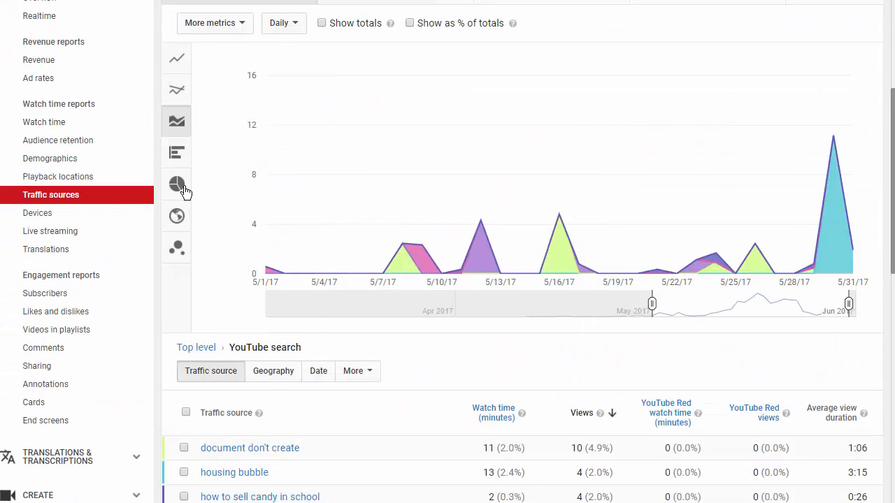
pyautogui.scroll(2, 594, 208)
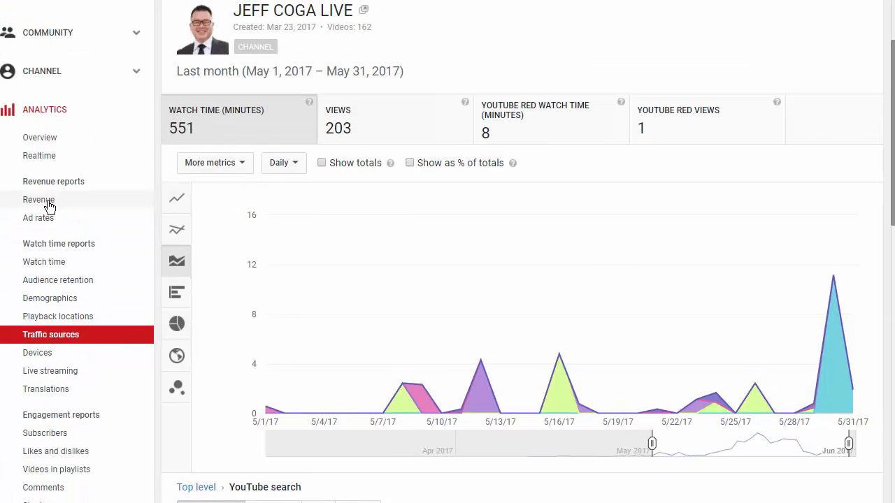
# Step: Visit the Revenue and Cards reports, then the Comments engagement report for May 2017
pyautogui.click(53, 203)
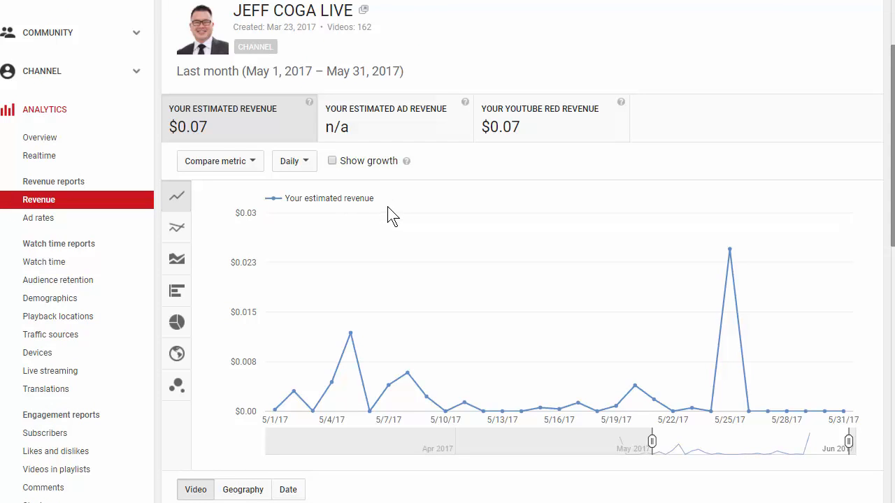
pyautogui.scroll(-4, 392, 214)
pyautogui.scroll(-4, 647, 193)
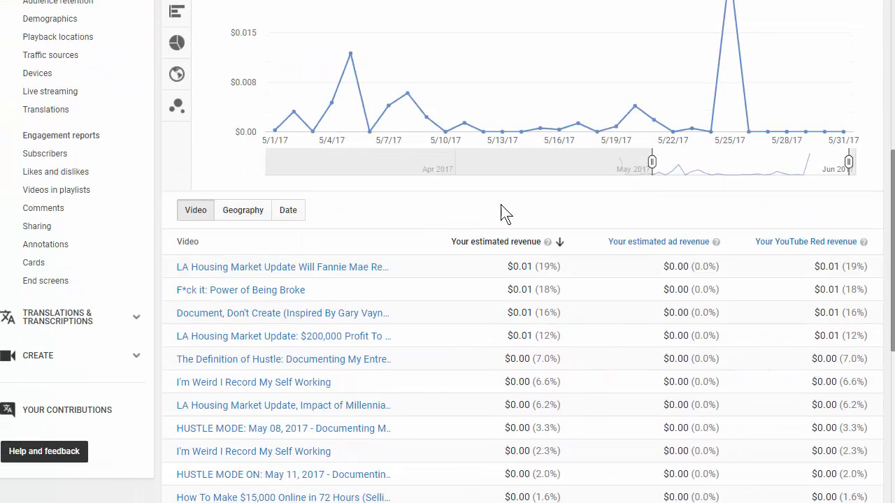
pyautogui.scroll(-2, 575, 250)
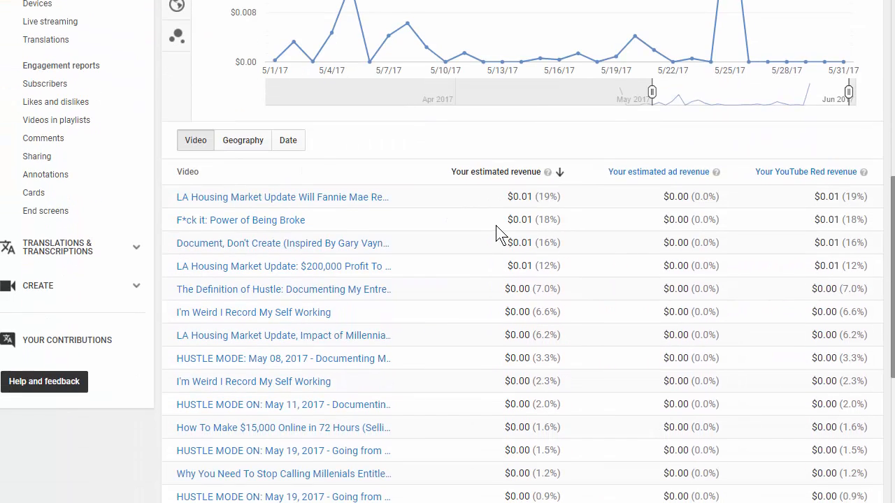
pyautogui.scroll(2, 497, 232)
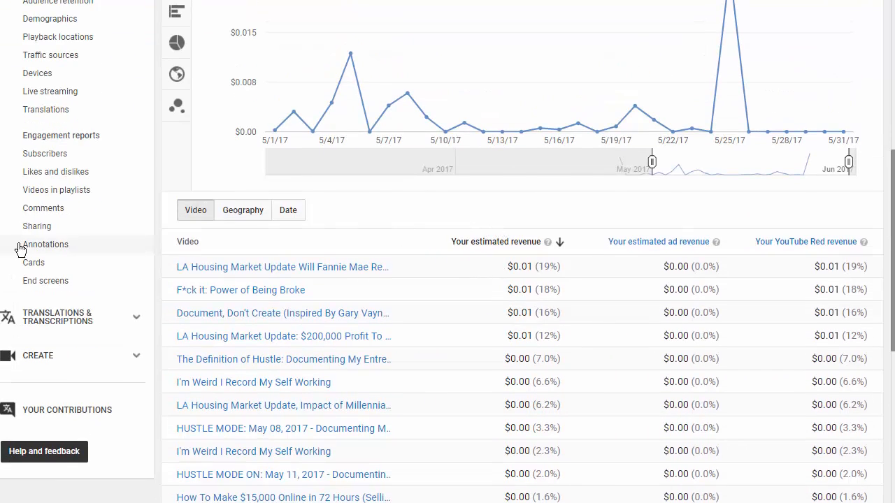
pyautogui.click(35, 264)
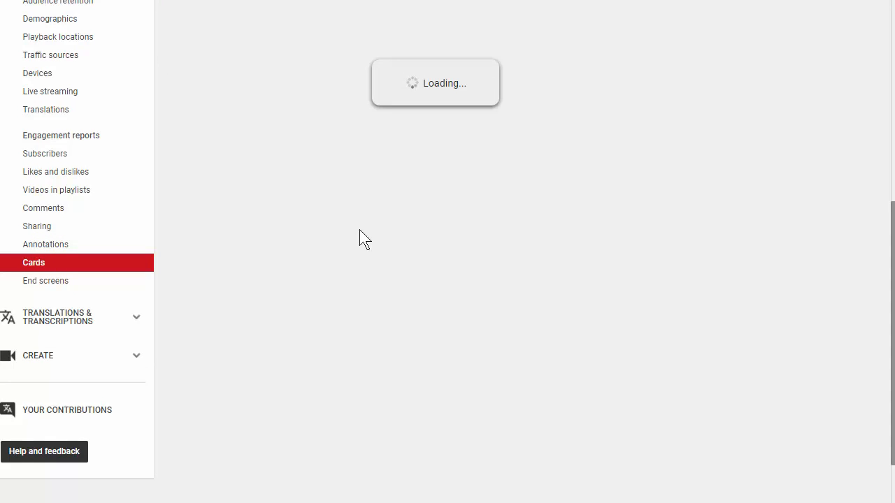
pyautogui.scroll(2, 365, 238)
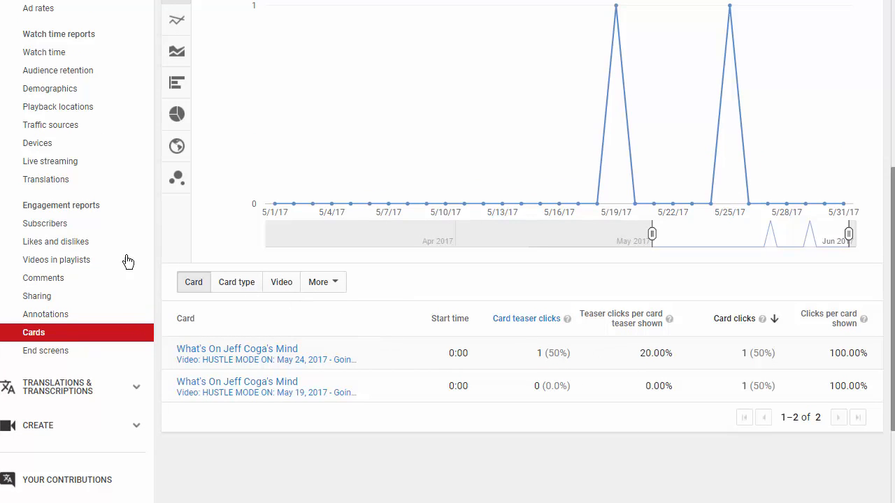
pyautogui.scroll(-2, 70, 266)
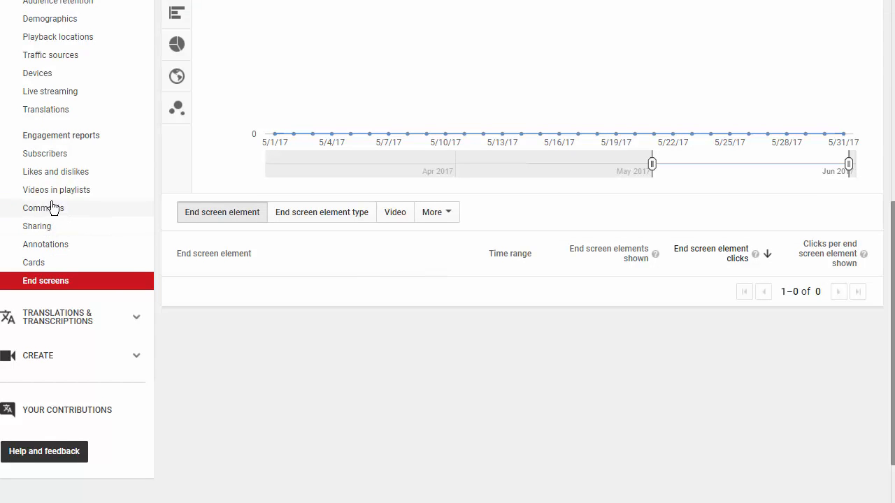
pyautogui.click(105, 209)
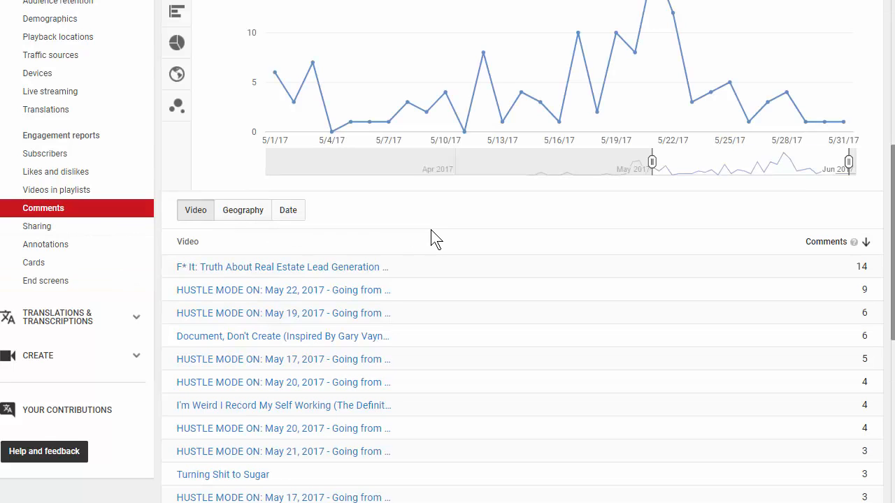
pyautogui.scroll(5, 437, 240)
pyautogui.scroll(5, 436, 240)
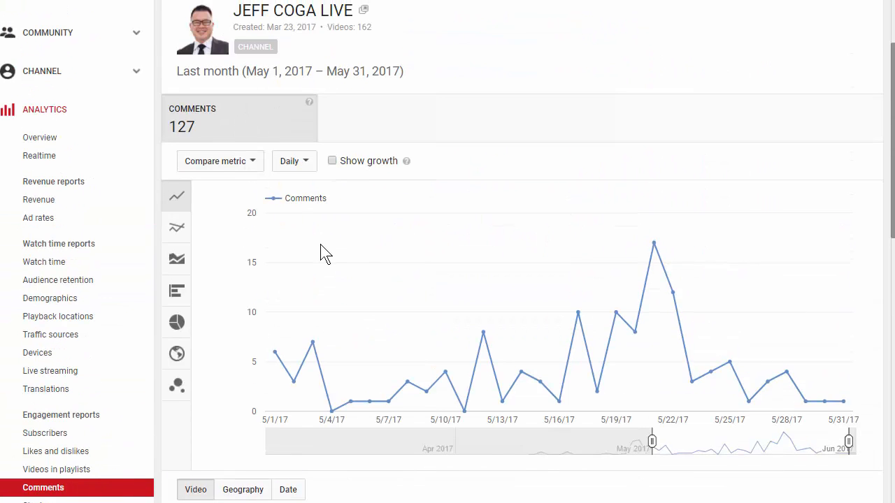
pyautogui.scroll(-5, 260, 259)
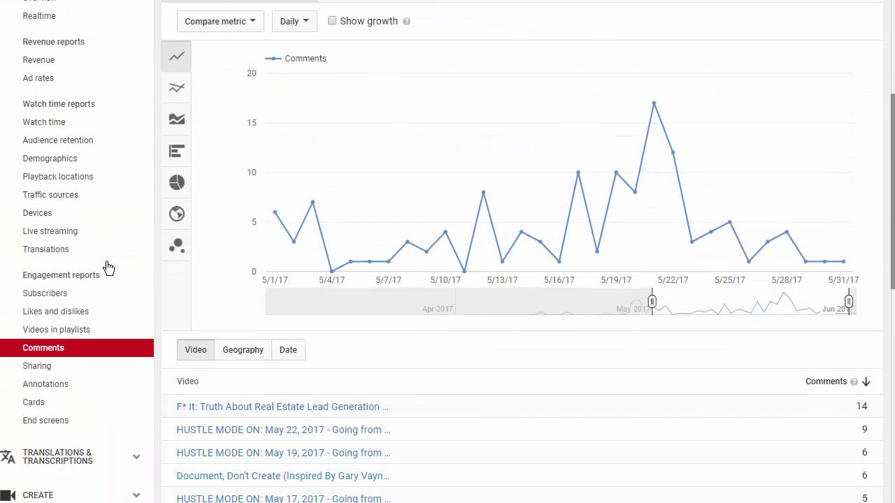
pyautogui.scroll(5, 101, 273)
pyautogui.scroll(5, 101, 273)
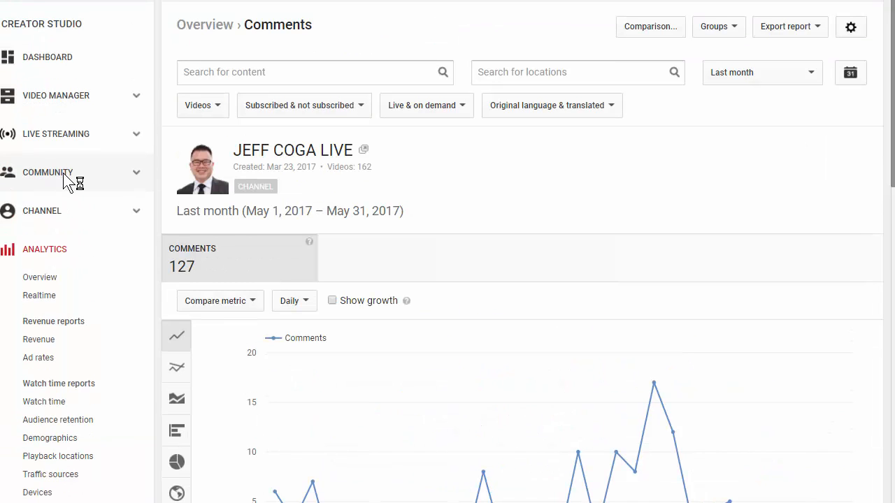
# Step: Go to Community > Comments to see the channel's published comments and replies
pyautogui.click(63, 173)
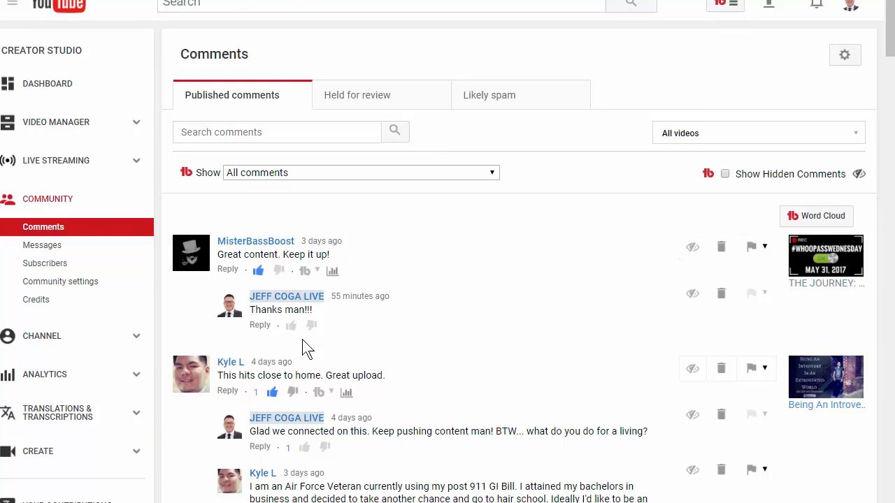
pyautogui.scroll(-5, 567, 321)
pyautogui.scroll(-5, 568, 322)
pyautogui.scroll(-5, 568, 316)
pyautogui.scroll(-3, 536, 302)
pyautogui.scroll(-2, 468, 258)
pyautogui.scroll(5, 315, 175)
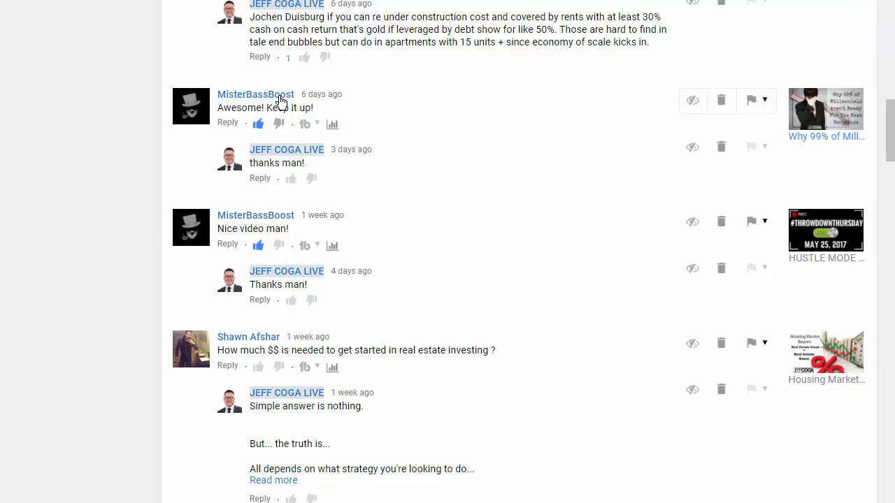
pyautogui.rightClick(424, 227)
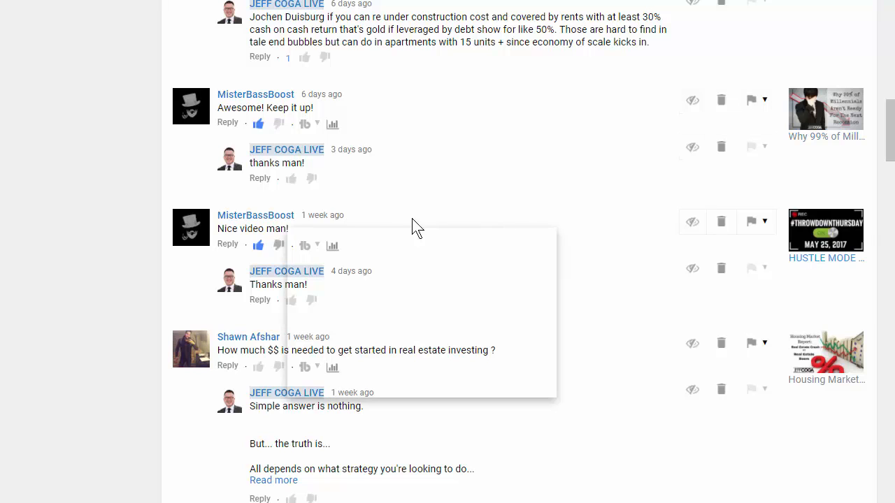
pyautogui.scroll(-3, 96, 192)
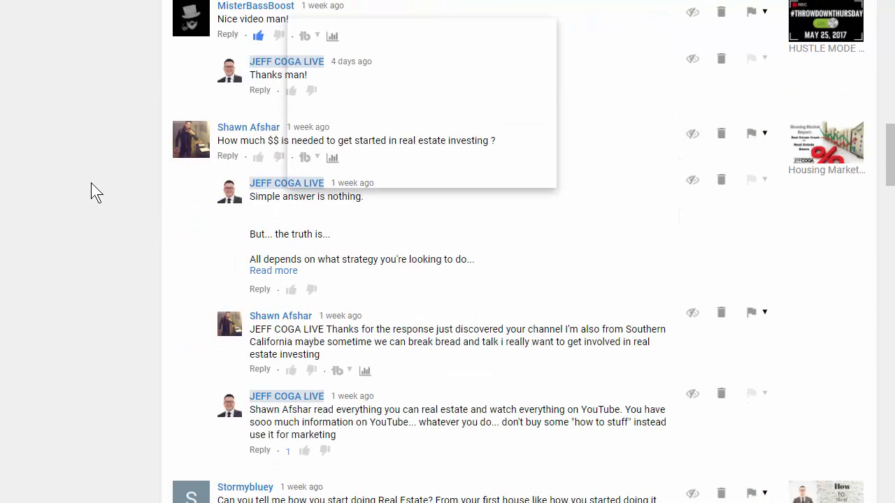
pyautogui.scroll(-2, 114, 173)
pyautogui.scroll(-3, 114, 170)
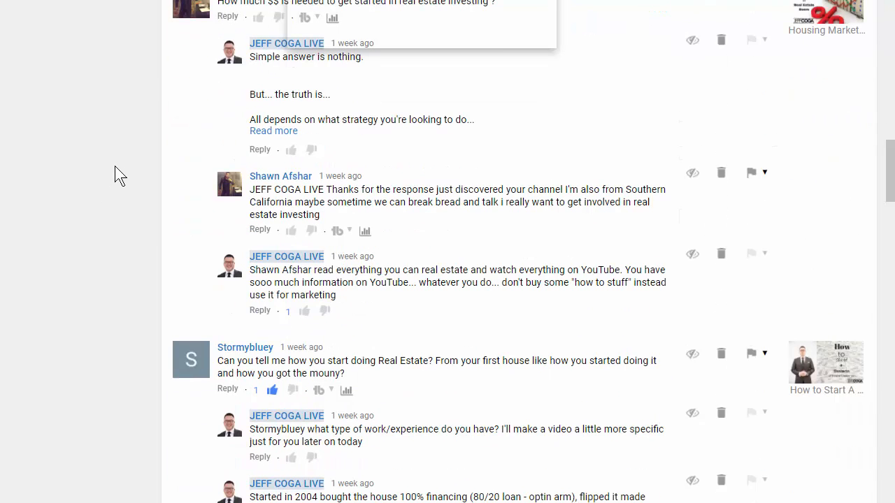
pyautogui.scroll(-1, 114, 165)
pyautogui.scroll(-1, 115, 164)
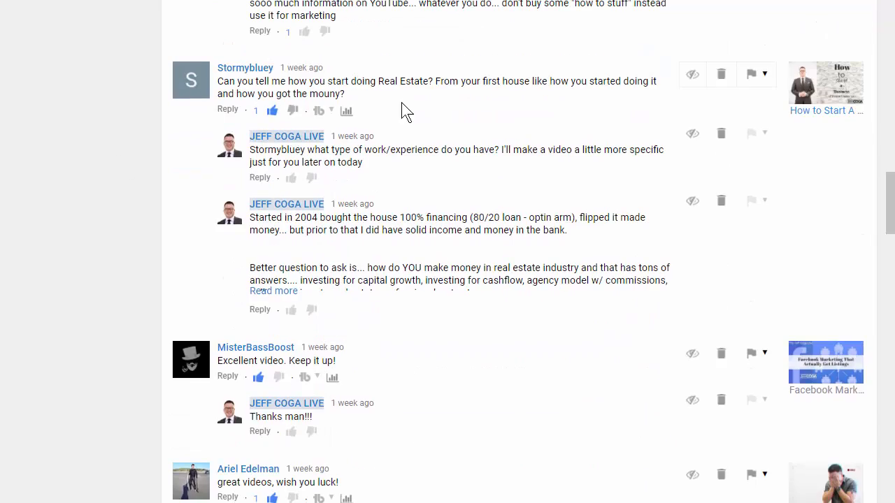
pyautogui.scroll(-4, 332, 149)
pyautogui.scroll(-2, 332, 150)
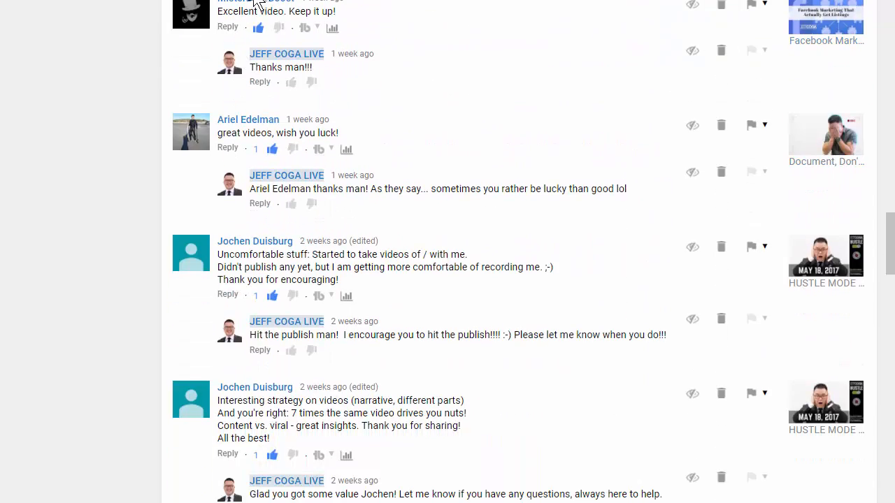
pyautogui.scroll(-1, 358, 176)
pyautogui.scroll(-3, 358, 176)
pyautogui.scroll(-4, 363, 168)
pyautogui.scroll(-3, 364, 77)
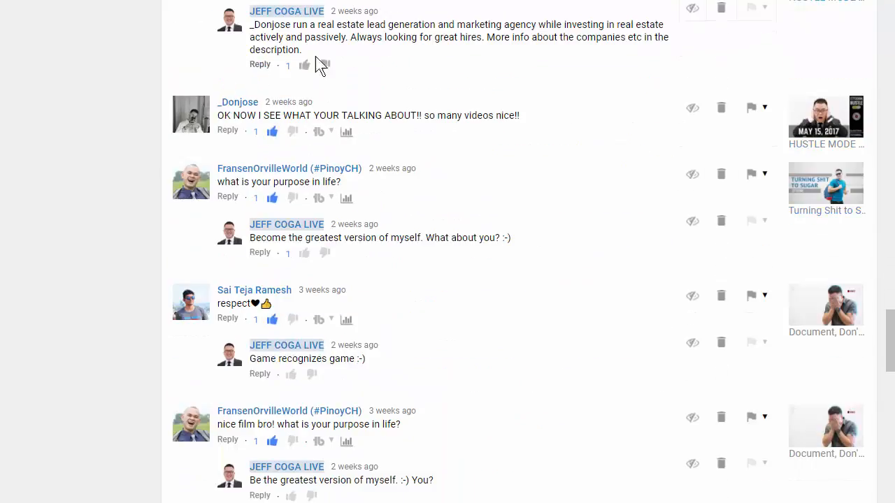
pyautogui.scroll(-2, 429, 98)
pyautogui.scroll(-1, 429, 105)
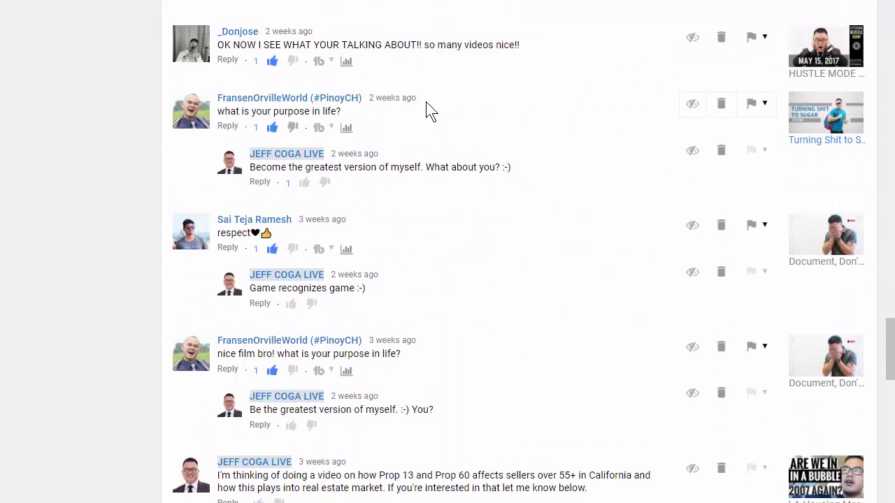
pyautogui.scroll(-1, 431, 110)
pyautogui.scroll(-1, 431, 111)
pyautogui.scroll(-2, 426, 100)
pyautogui.scroll(-4, 426, 105)
pyautogui.scroll(4, 426, 105)
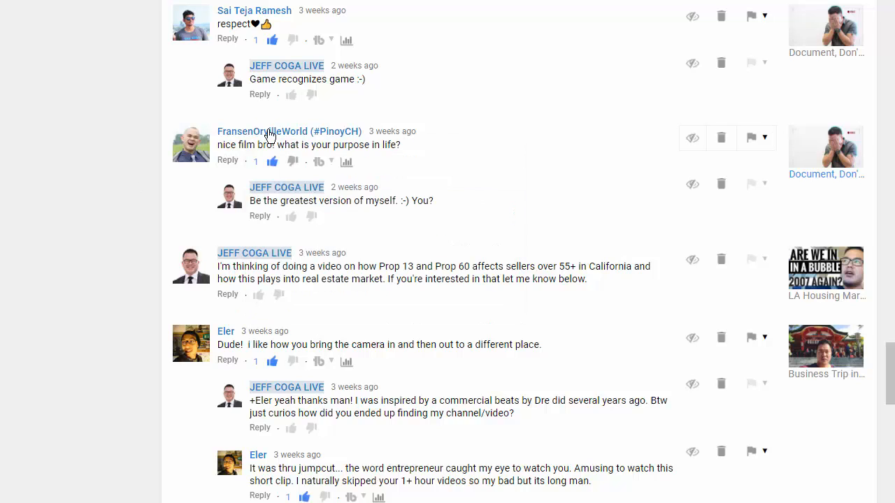
pyautogui.moveTo(290, 341)
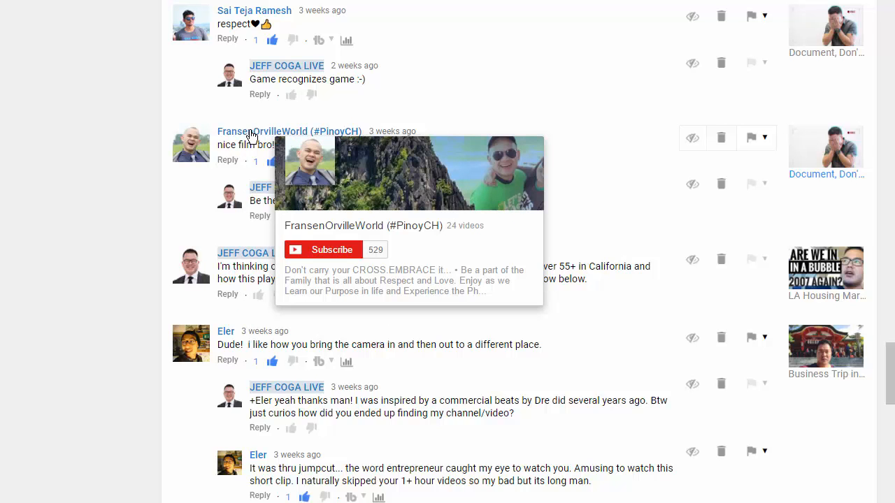
pyautogui.scroll(-4, 83, 130)
pyautogui.scroll(-3, 84, 130)
pyautogui.scroll(-5, 87, 128)
pyautogui.scroll(-3, 87, 128)
pyautogui.scroll(-5, 88, 129)
pyautogui.scroll(-3, 89, 128)
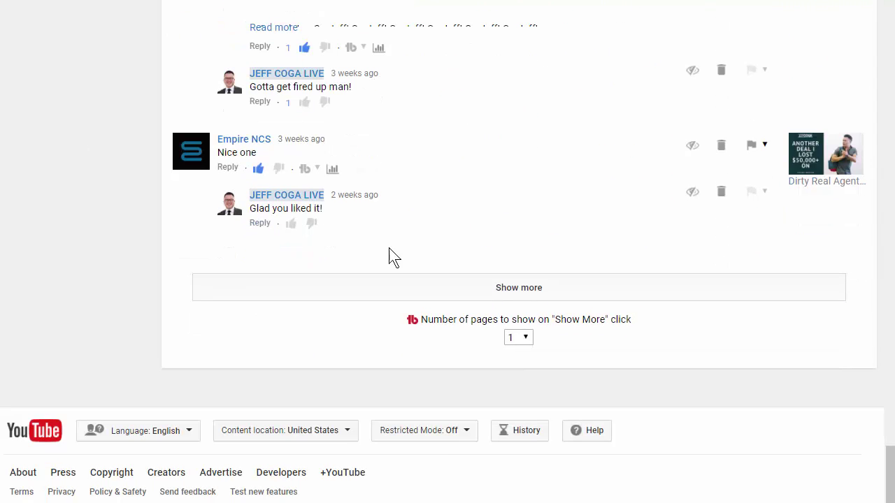
# Step: Load the next page of older comments from about a month ago
pyautogui.click(547, 298)
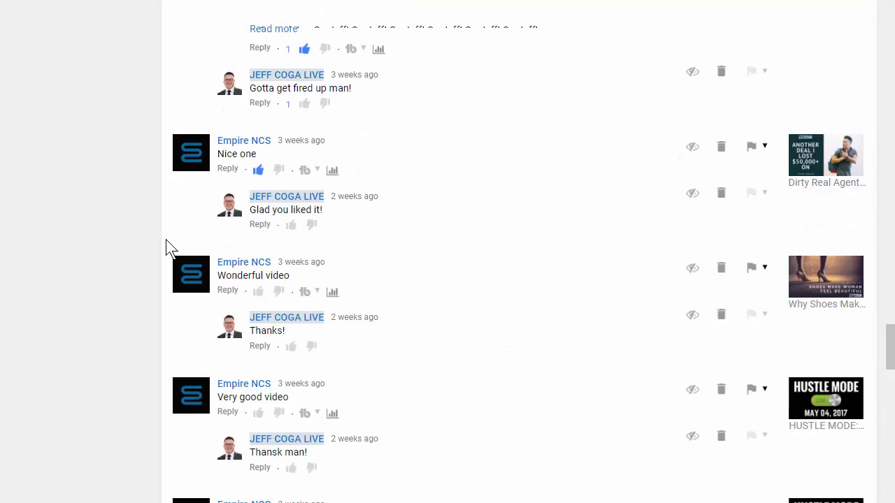
pyautogui.scroll(-3, 171, 246)
pyautogui.scroll(-1, 141, 231)
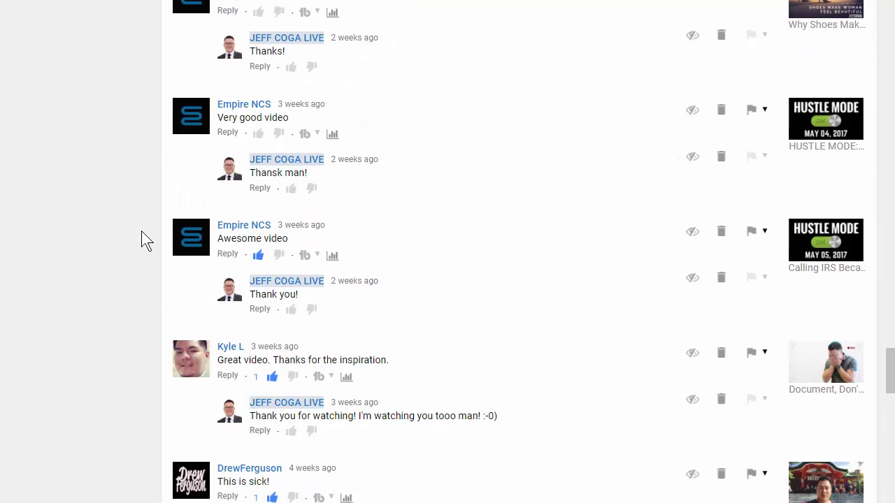
pyautogui.scroll(1, 141, 228)
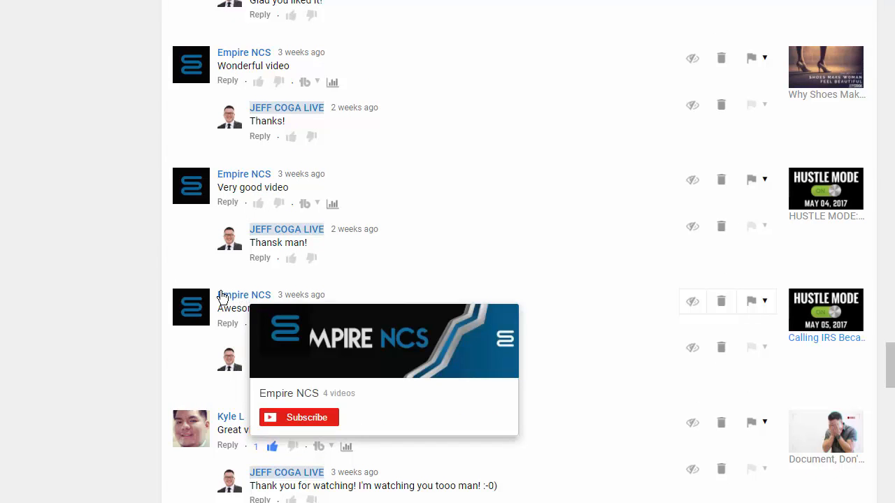
pyautogui.scroll(1, 147, 256)
pyautogui.scroll(-4, 168, 139)
pyautogui.scroll(-4, 167, 140)
pyautogui.scroll(-3, 168, 140)
pyautogui.scroll(-2, 140, 154)
pyautogui.scroll(-1, 73, 160)
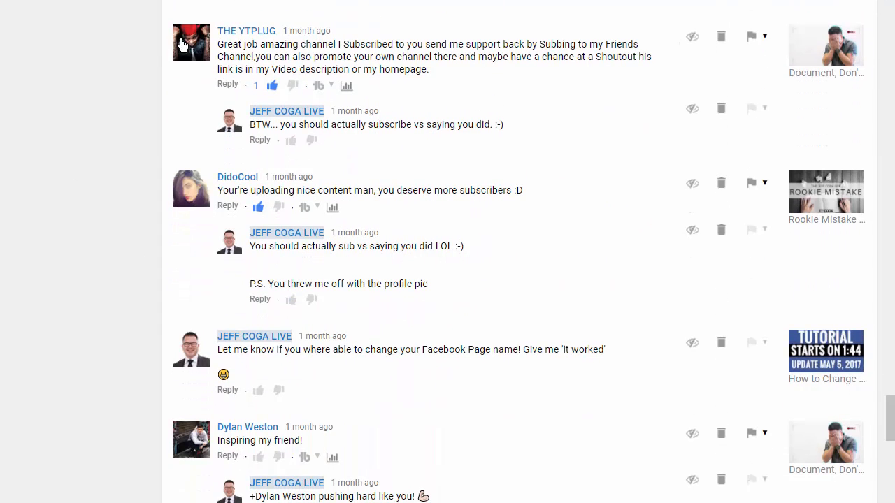
pyautogui.scroll(-1, 175, 175)
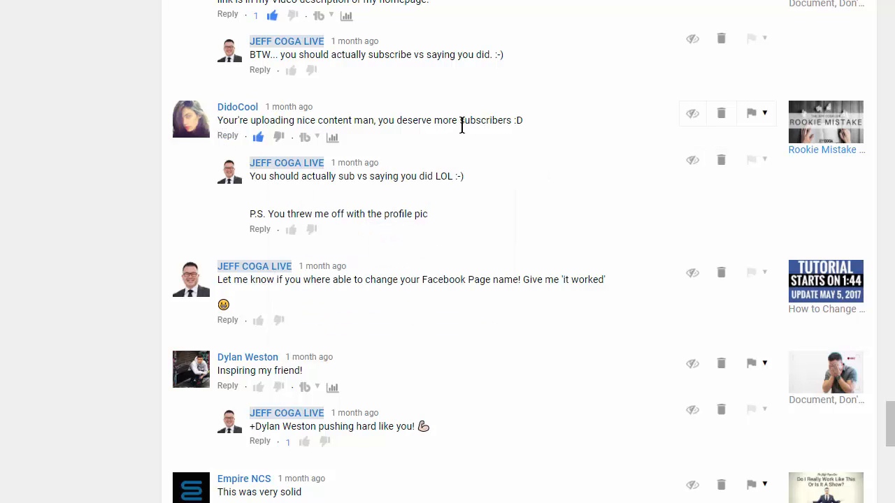
pyautogui.scroll(-3, 103, 178)
pyautogui.scroll(-3, 103, 178)
pyautogui.scroll(1, 104, 179)
pyautogui.scroll(1, 103, 178)
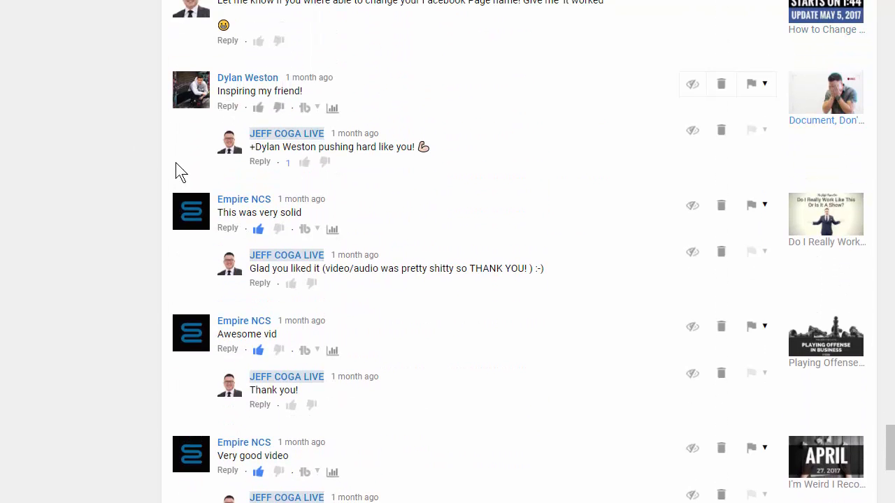
pyautogui.scroll(-1, 142, 174)
pyautogui.scroll(-3, 132, 187)
pyautogui.scroll(-2, 136, 169)
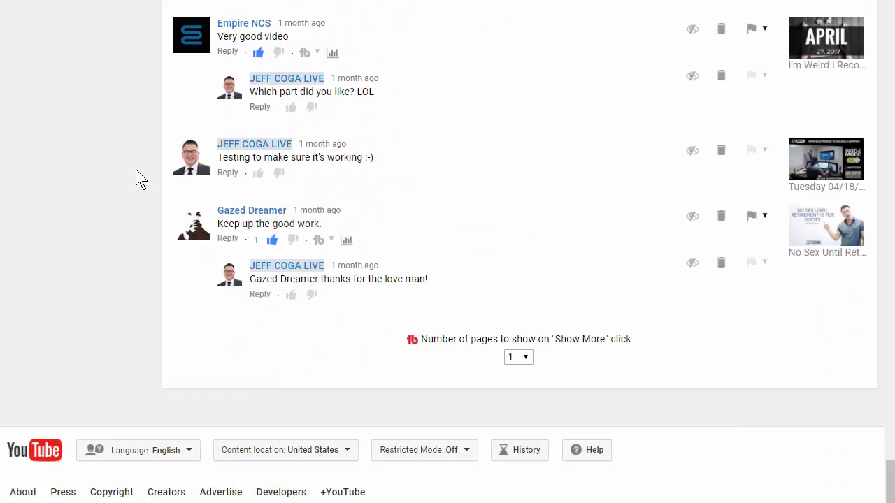
pyautogui.scroll(-1, 136, 169)
pyautogui.scroll(5, 475, 254)
pyautogui.scroll(5, 454, 244)
pyautogui.scroll(5, 451, 244)
pyautogui.scroll(5, 448, 242)
pyautogui.scroll(5, 447, 243)
pyautogui.scroll(5, 441, 231)
pyautogui.scroll(5, 434, 223)
pyautogui.scroll(5, 419, 210)
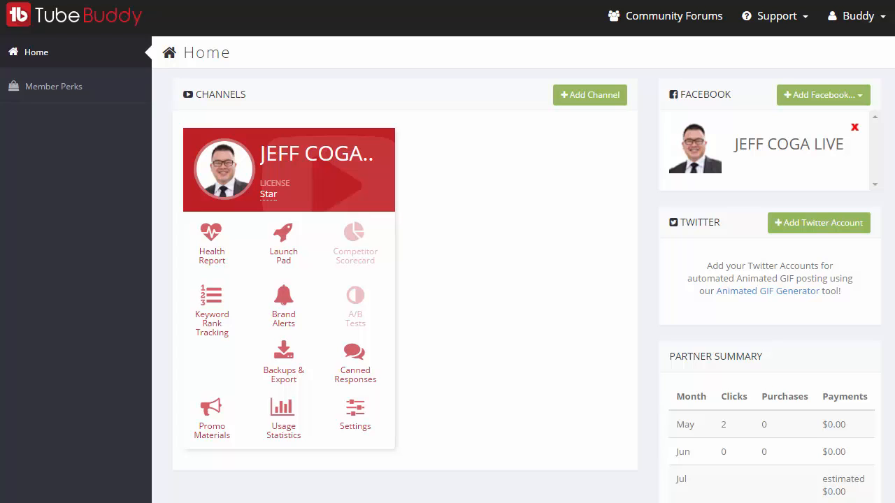
pyautogui.scroll(-3, 453, 68)
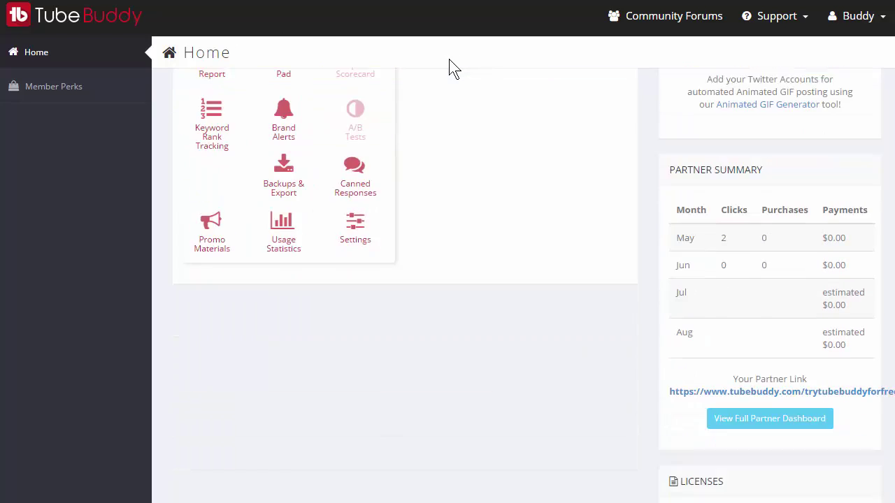
pyautogui.scroll(1, 453, 67)
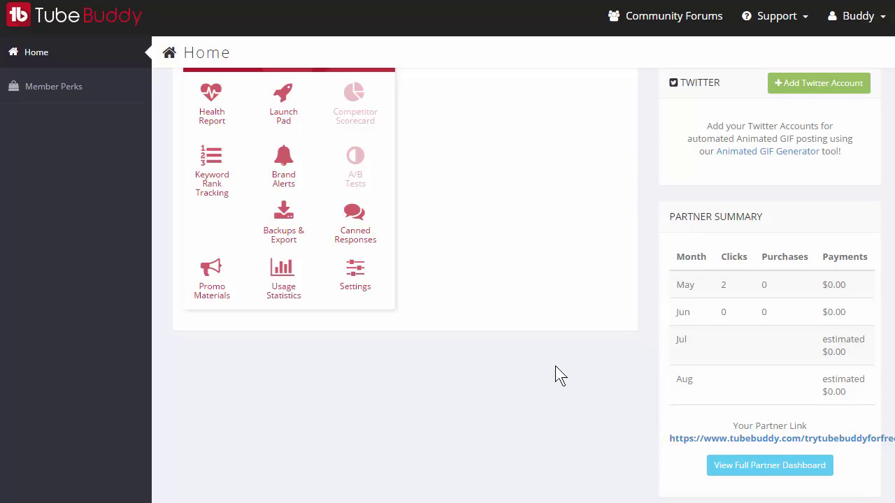
pyautogui.scroll(3, 555, 361)
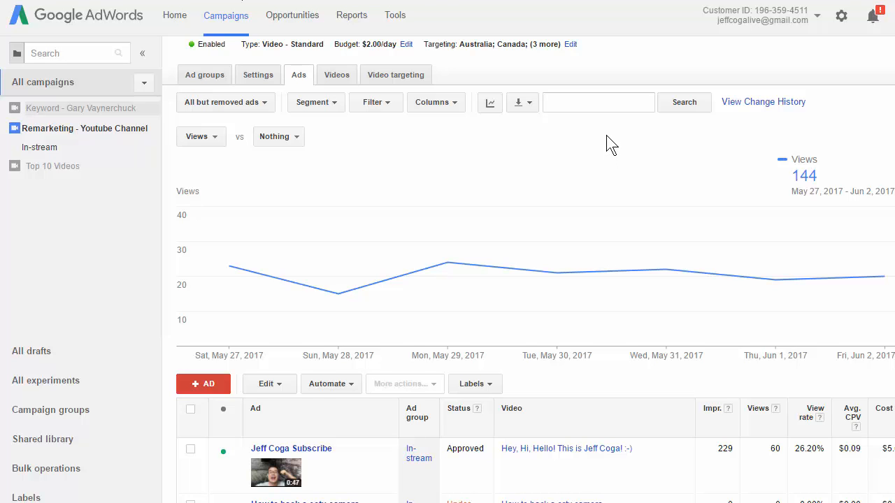
pyautogui.scroll(-3, 607, 135)
pyautogui.scroll(-3, 607, 135)
pyautogui.scroll(-2, 606, 135)
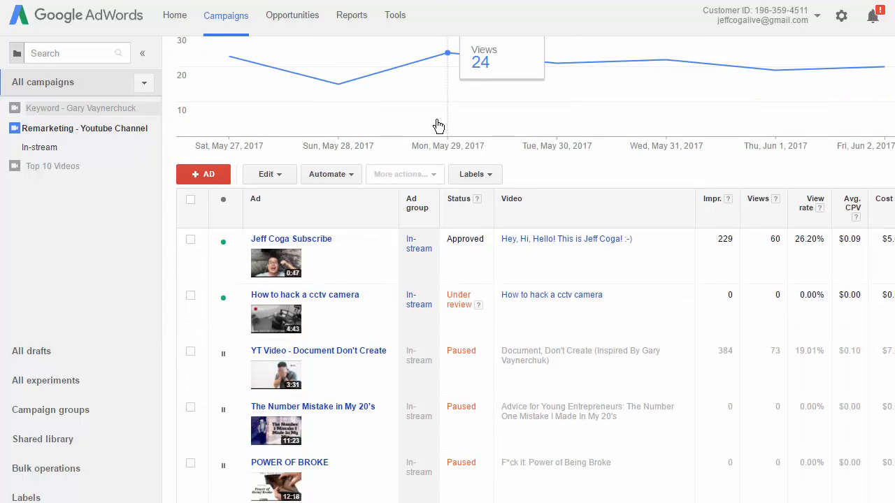
pyautogui.scroll(-1, 439, 126)
pyautogui.scroll(3, 85, 117)
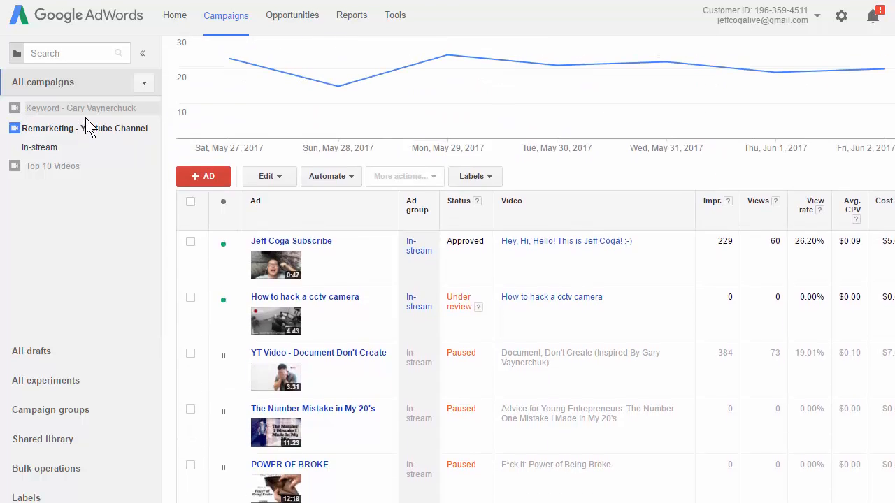
pyautogui.scroll(3, 86, 117)
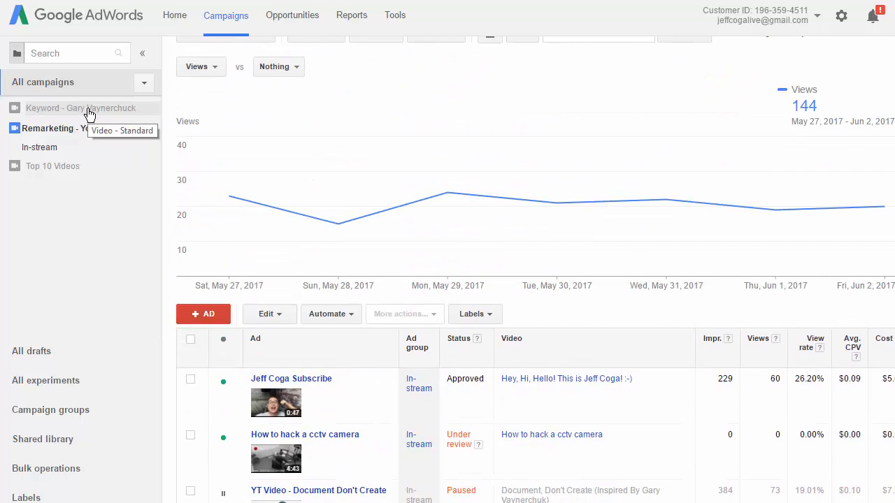
# Step: Switch to the paused Keyword - Gary Vaynerchuck campaign, showing 3 views for May 27–Jun 2
pyautogui.click(89, 110)
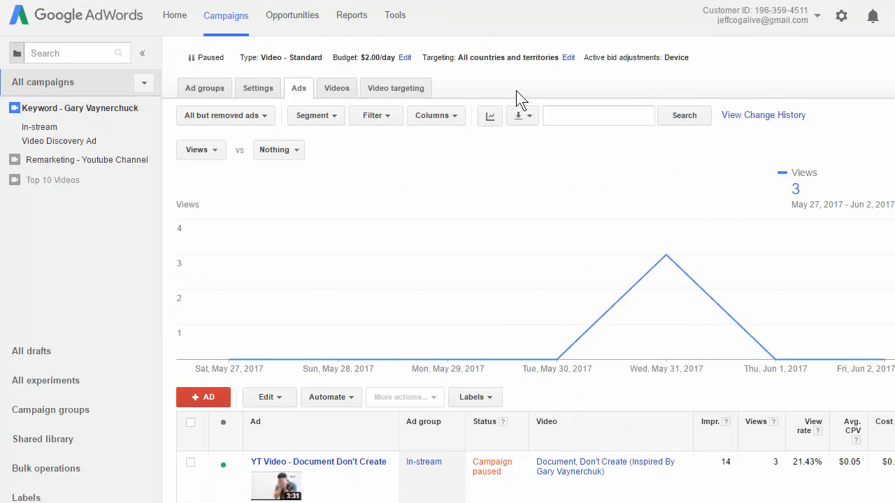
pyautogui.scroll(1, 516, 90)
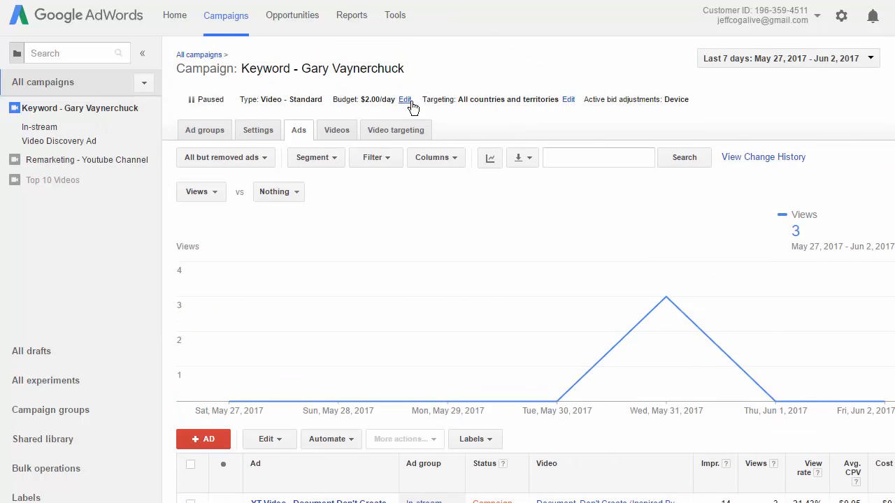
# Step: Report on Last month (May 2017, 2,164 views) and move to the campaign's Ad groups
pyautogui.click(798, 58)
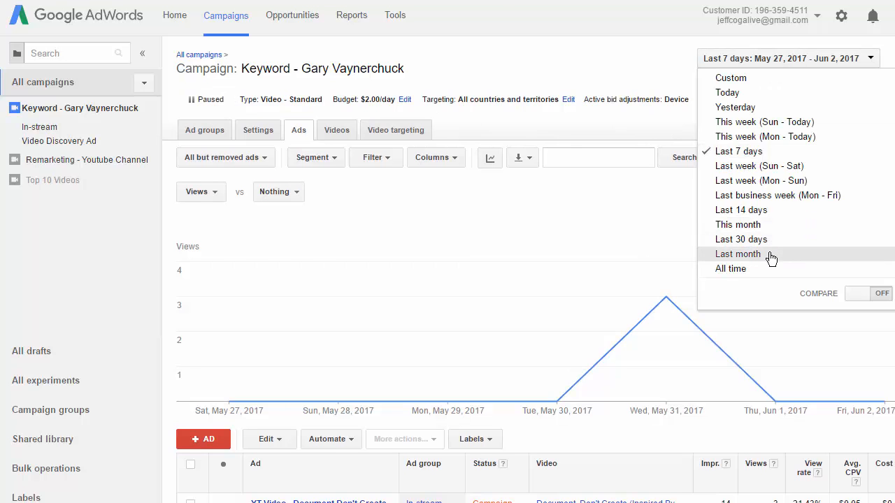
pyautogui.click(737, 255)
pyautogui.scroll(-3, 412, 143)
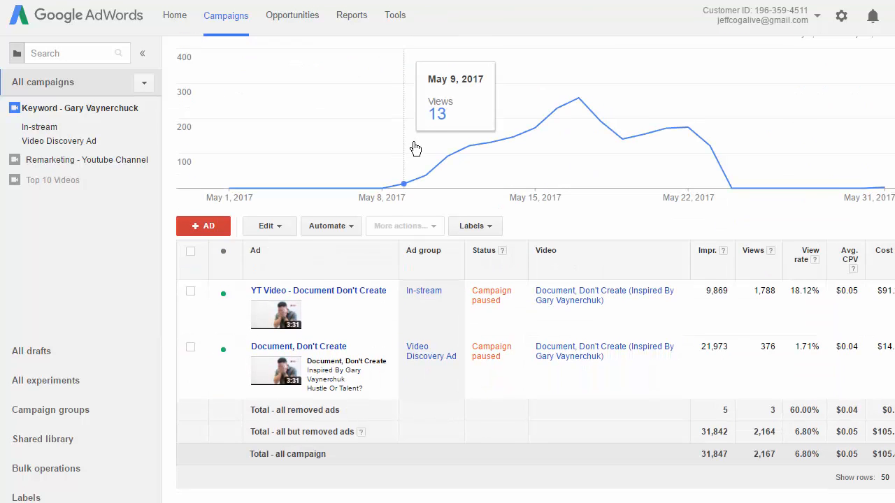
pyautogui.scroll(-1, 416, 147)
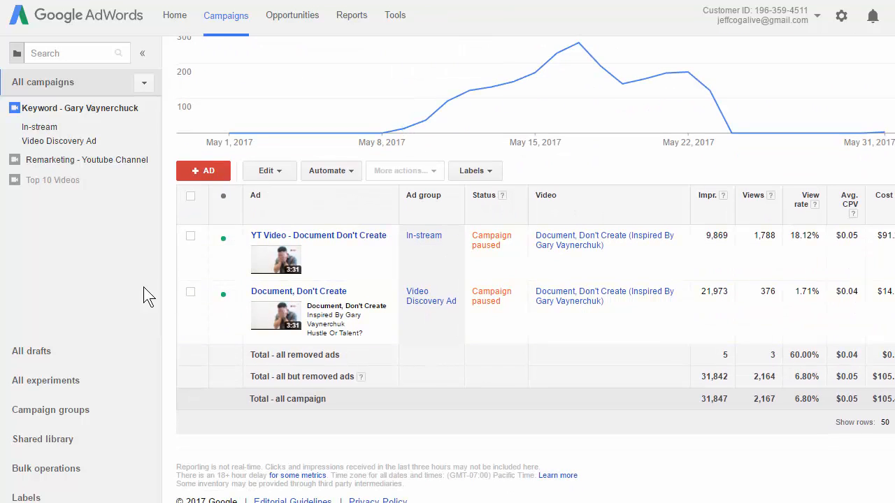
pyautogui.hscroll(2, 310, 284)
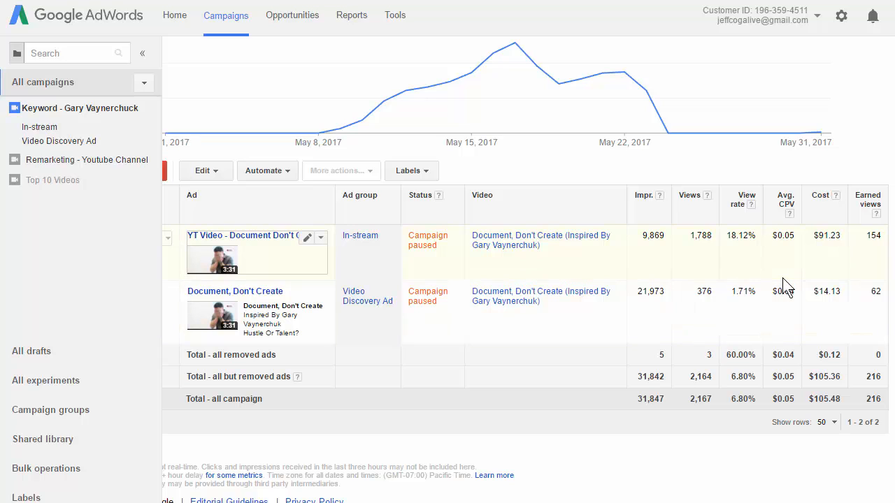
pyautogui.scroll(3, 785, 279)
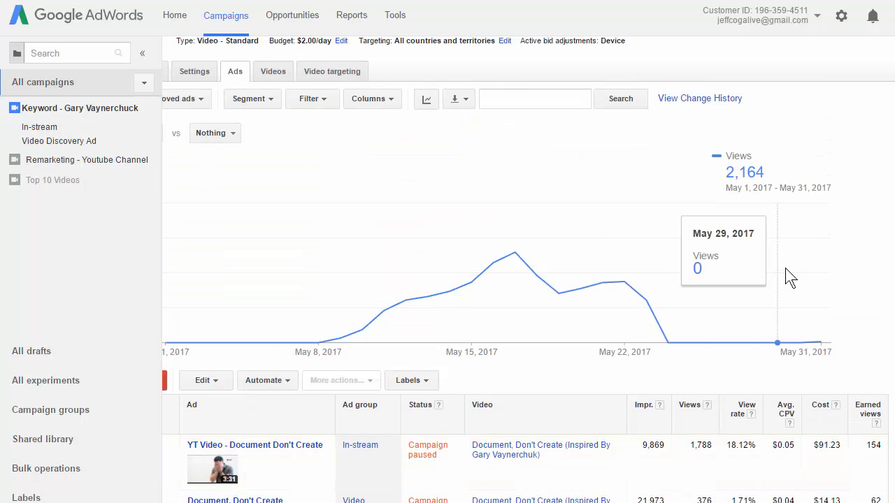
pyautogui.scroll(-3, 788, 273)
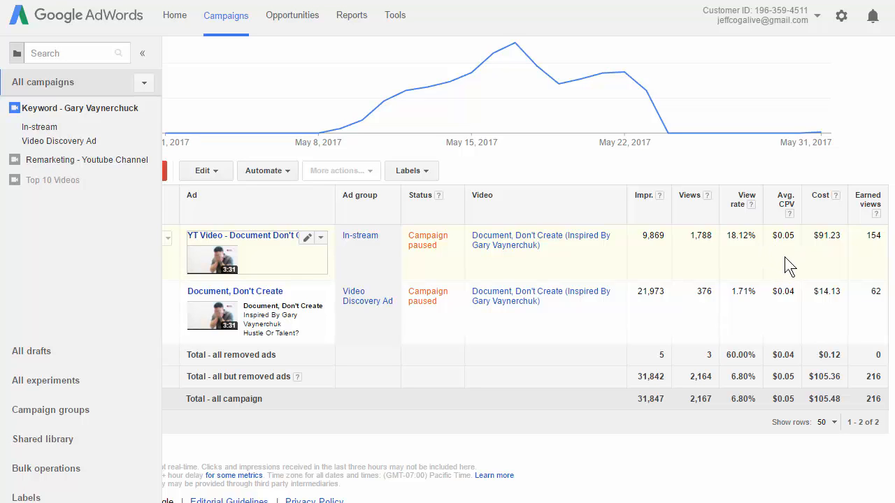
pyautogui.hscroll(-2, 753, 256)
pyautogui.hscroll(-3, 752, 256)
pyautogui.hscroll(4, 790, 256)
pyautogui.hscroll(-3, 753, 256)
pyautogui.hscroll(-2, 711, 253)
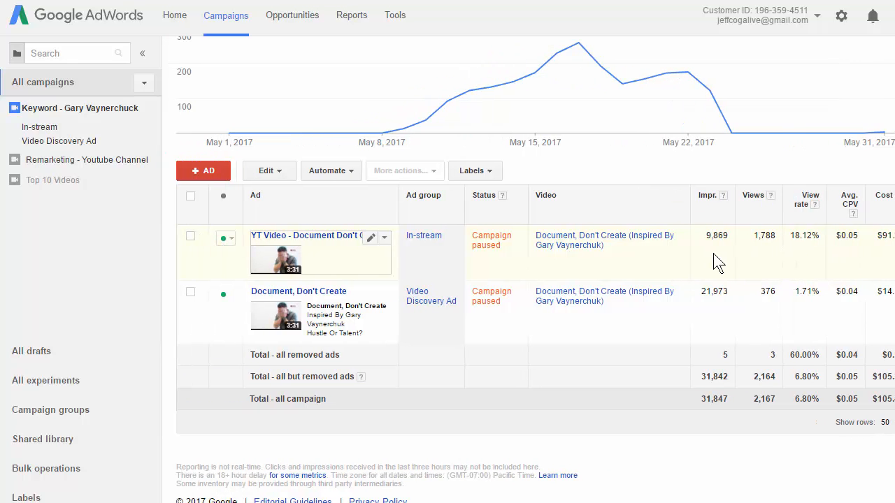
pyautogui.scroll(5, 343, 223)
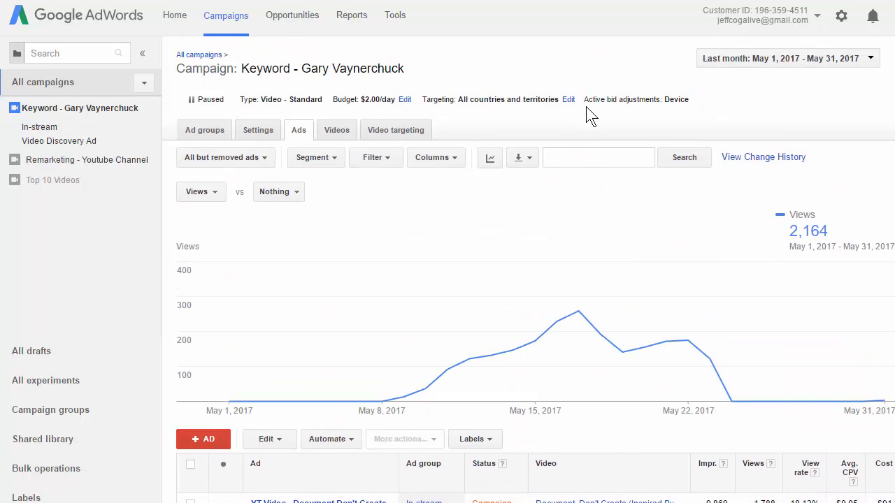
pyautogui.click(204, 130)
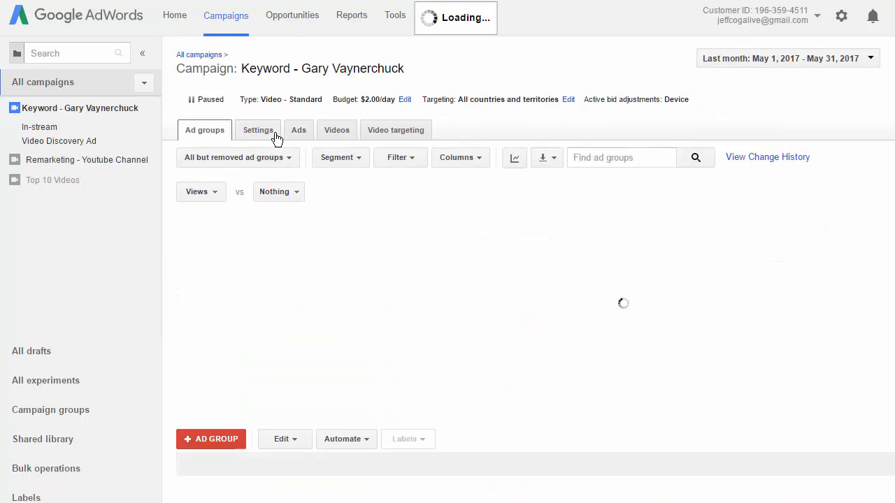
# Step: Review video targeting demographics by gender, parental status and household income for May 2017
pyautogui.click(258, 130)
pyautogui.click(396, 130)
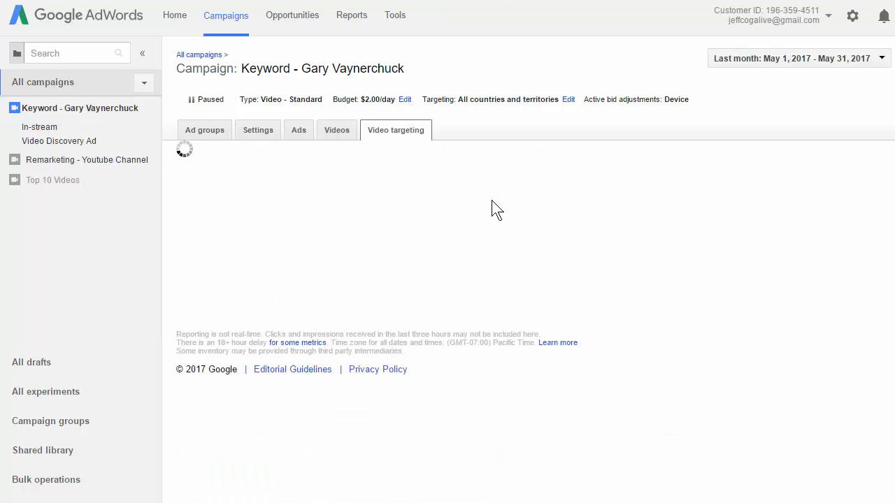
pyautogui.scroll(-3, 491, 210)
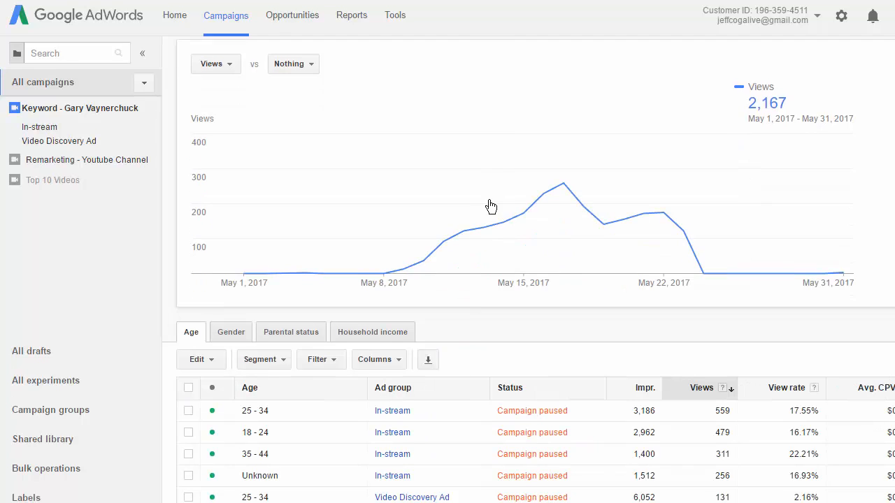
pyautogui.scroll(2, 491, 206)
pyautogui.scroll(2, 492, 207)
pyautogui.scroll(-4, 492, 207)
pyautogui.scroll(2, 413, 207)
pyautogui.scroll(-3, 406, 208)
pyautogui.scroll(-1, 402, 206)
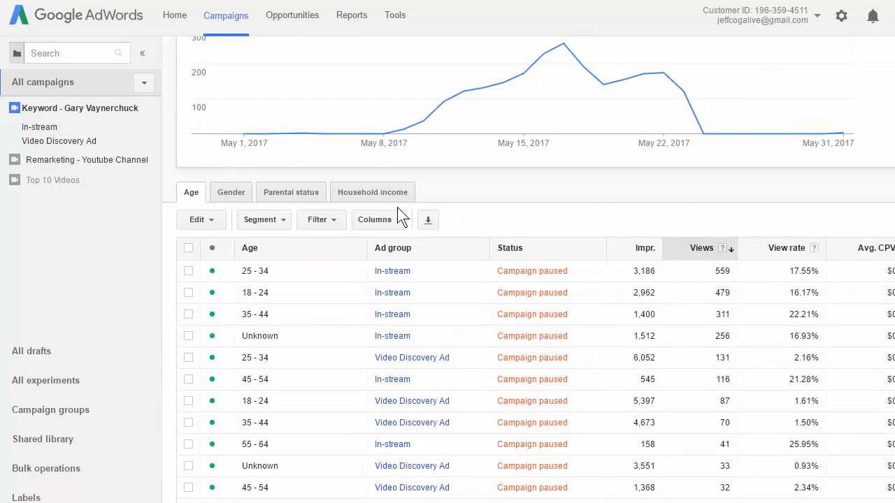
pyautogui.scroll(-3, 397, 207)
pyautogui.hscroll(3, 205, 262)
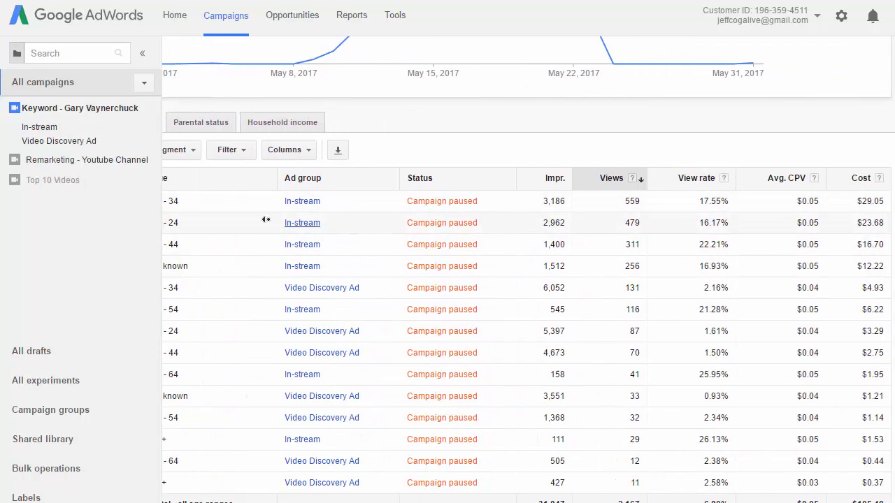
pyautogui.hscroll(-3, 258, 210)
pyautogui.click(231, 122)
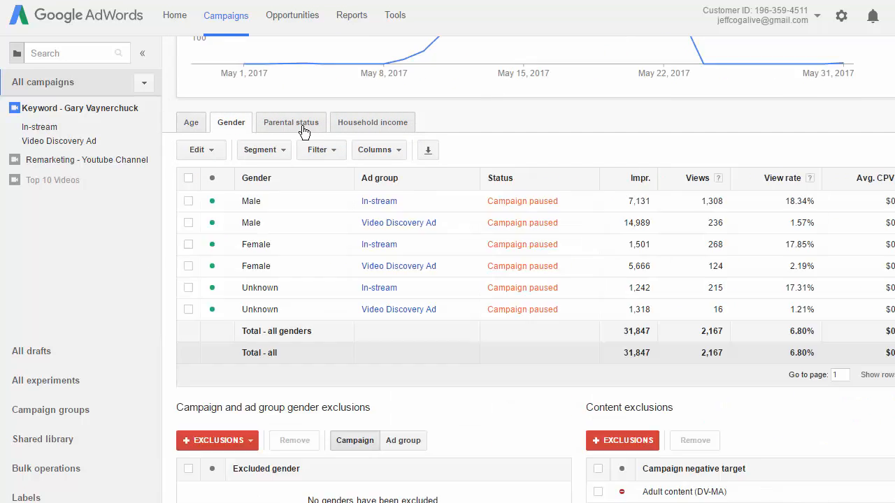
pyautogui.click(291, 122)
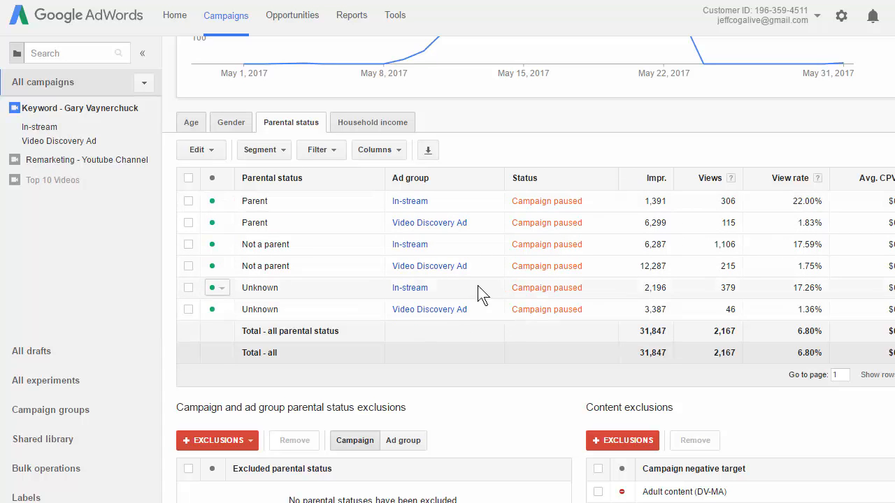
pyautogui.click(373, 123)
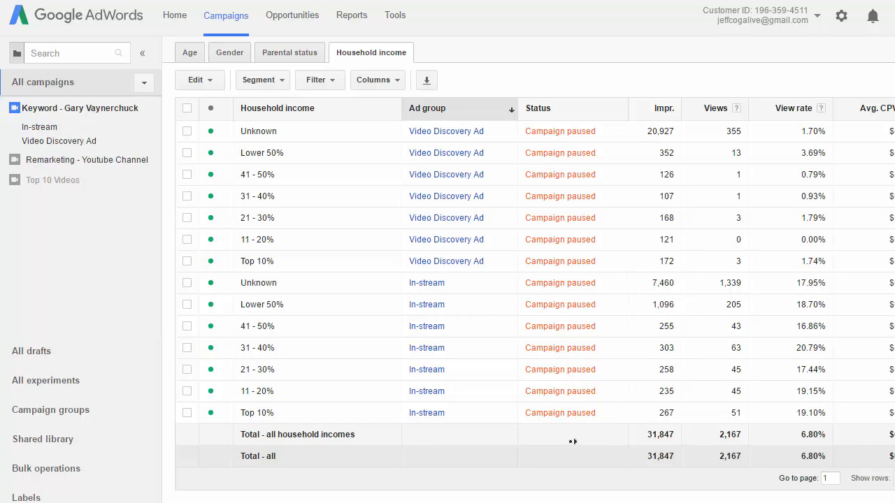
pyautogui.hscroll(3, 552, 442)
pyautogui.hscroll(1, 573, 442)
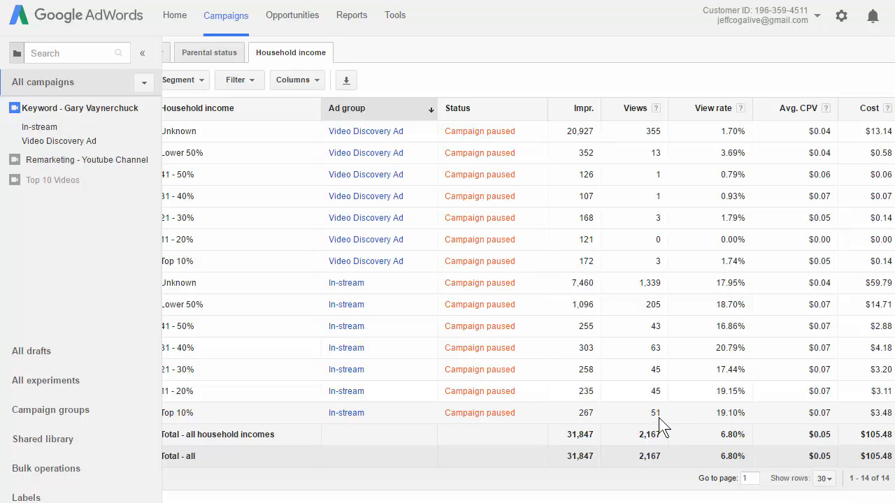
pyautogui.hscroll(1, 704, 417)
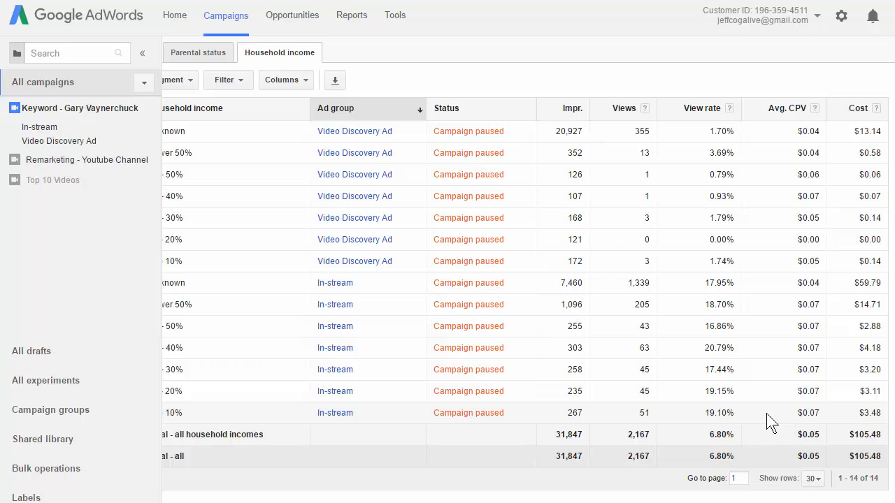
# Step: Check the Unknown-income In-stream views and sort the household income rows by Views
pyautogui.moveTo(738, 283); pyautogui.dragTo(635, 282)
pyautogui.click(739, 340)
pyautogui.hscroll(-5, 740, 340)
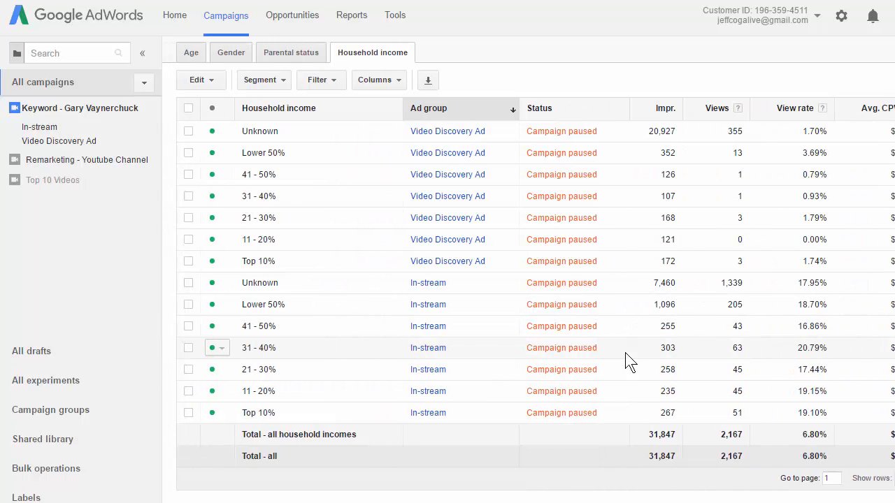
pyautogui.hscroll(3, 758, 367)
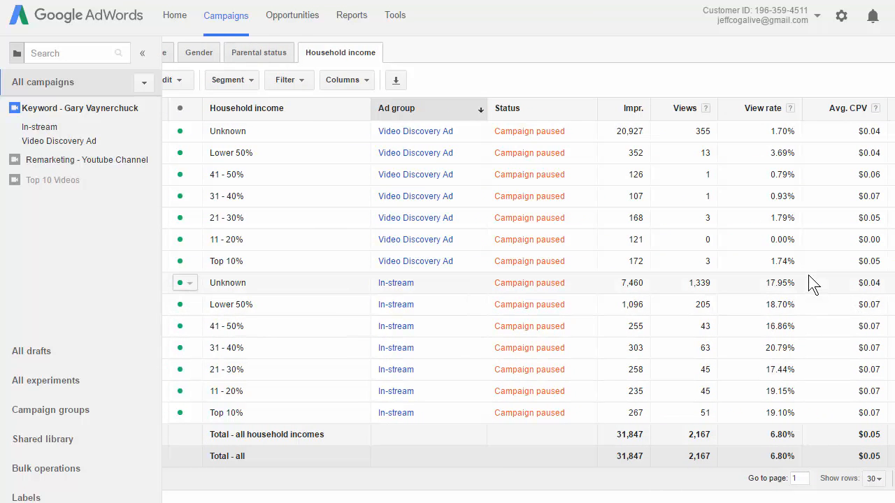
pyautogui.scroll(3, 811, 280)
pyautogui.scroll(-3, 769, 210)
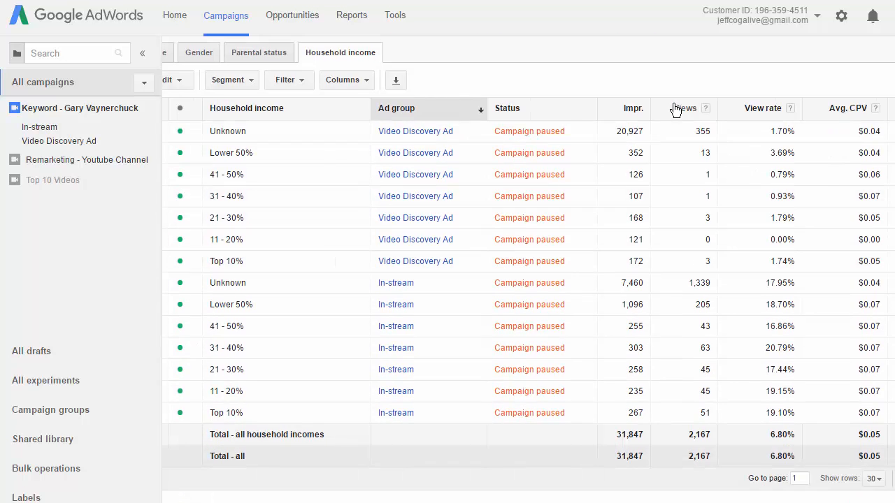
pyautogui.click(696, 110)
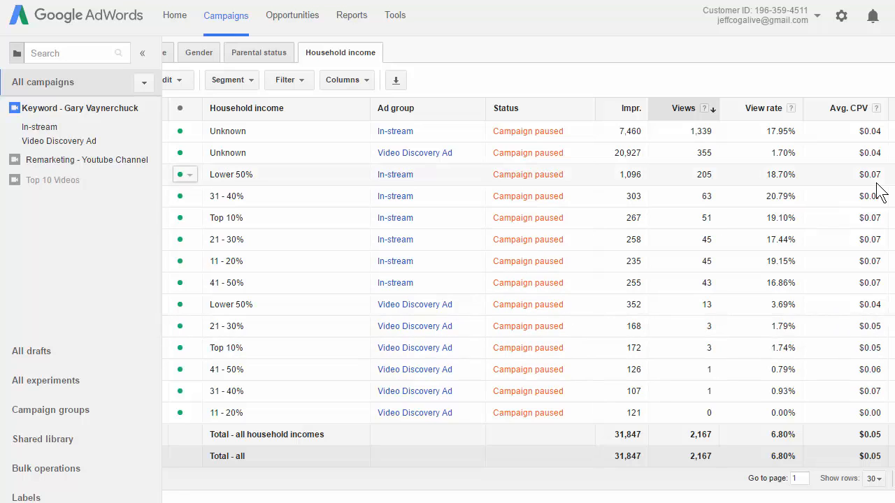
# Step: Compare the cost per view of the Lower 50% and Top 10% income rows
pyautogui.moveTo(881, 175); pyautogui.dragTo(862, 175)
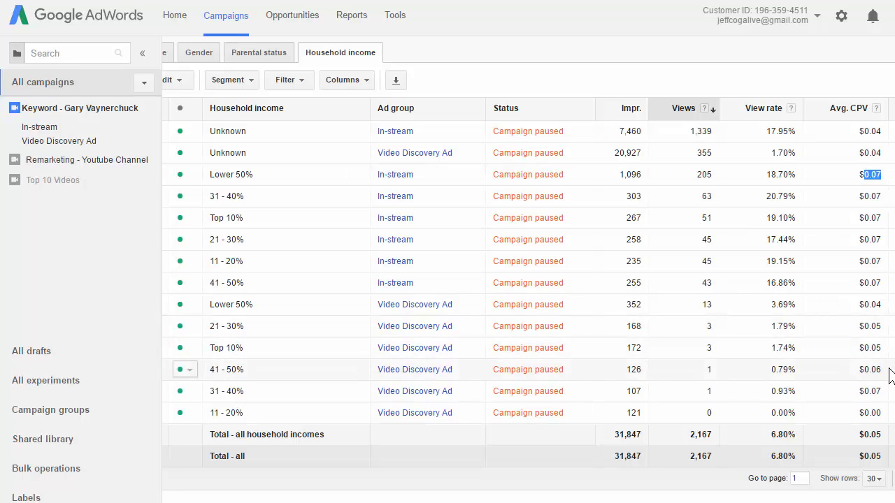
pyautogui.click(879, 348)
pyautogui.moveTo(880, 348); pyautogui.dragTo(865, 347)
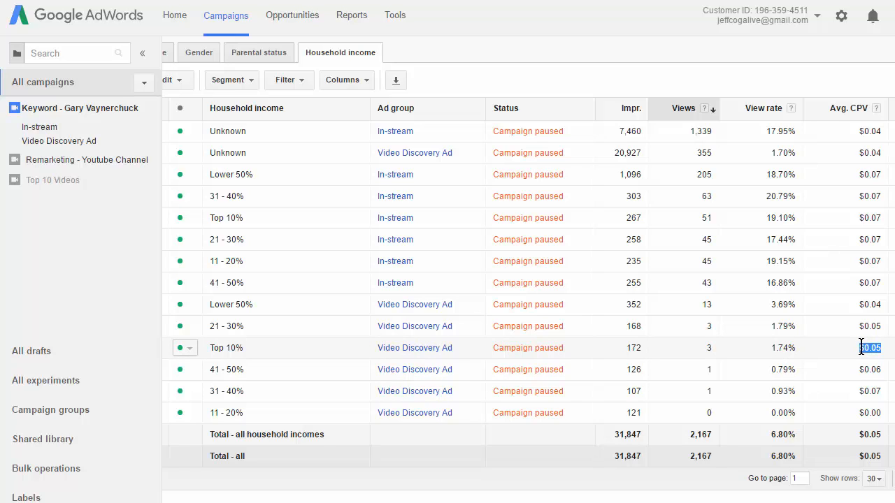
pyautogui.scroll(-2, 862, 348)
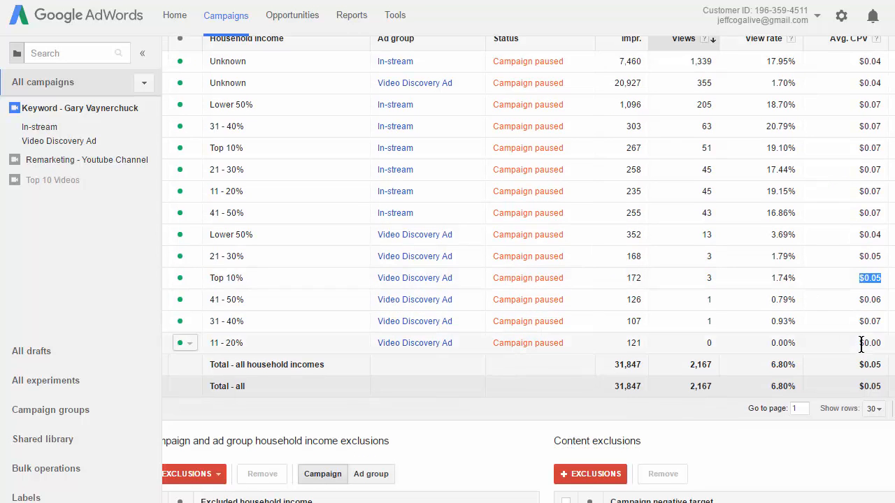
pyautogui.scroll(3, 862, 348)
pyautogui.scroll(3, 862, 343)
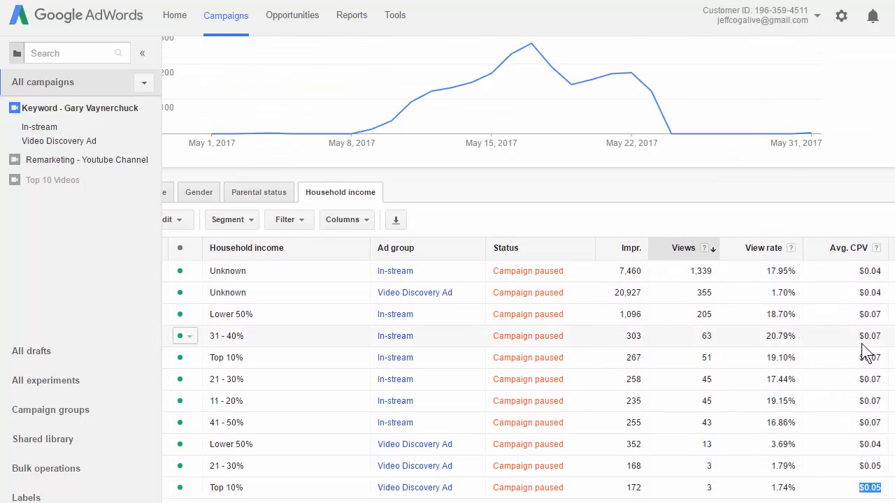
pyautogui.scroll(4, 809, 322)
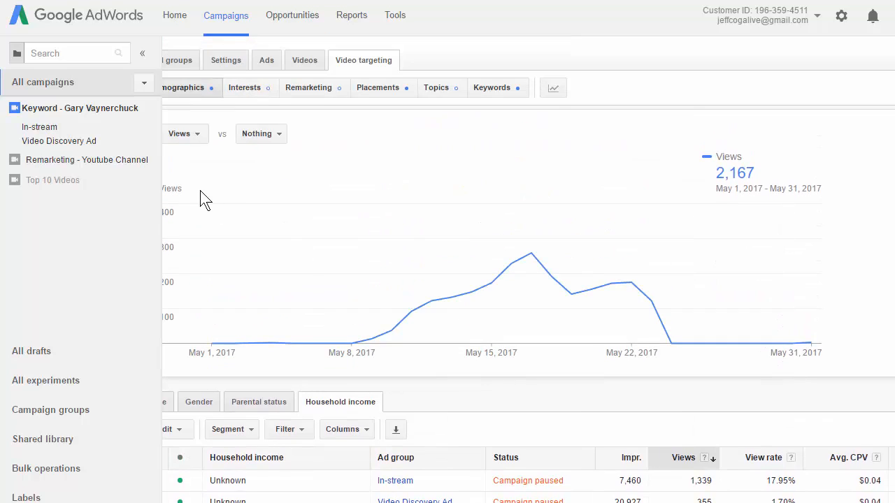
pyautogui.scroll(1, 415, 174)
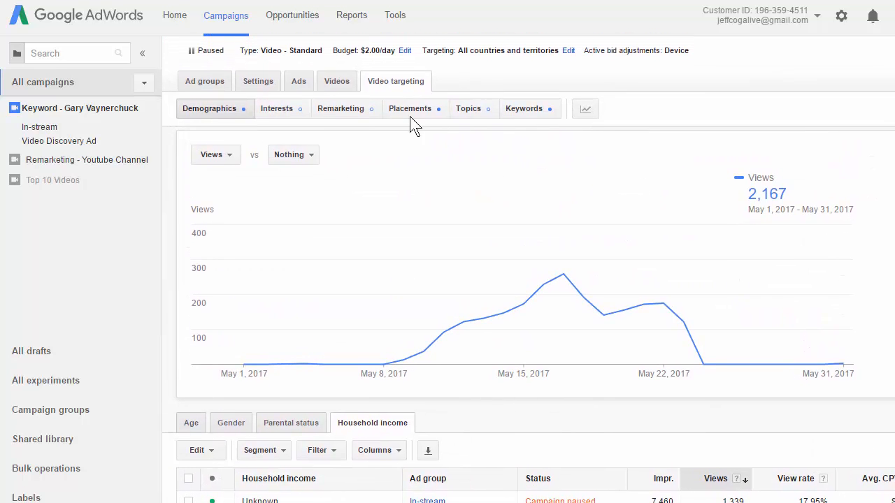
# Step: Show the campaign's Managed placements, the videos and channels where ads ran (1,763 views)
pyautogui.click(412, 110)
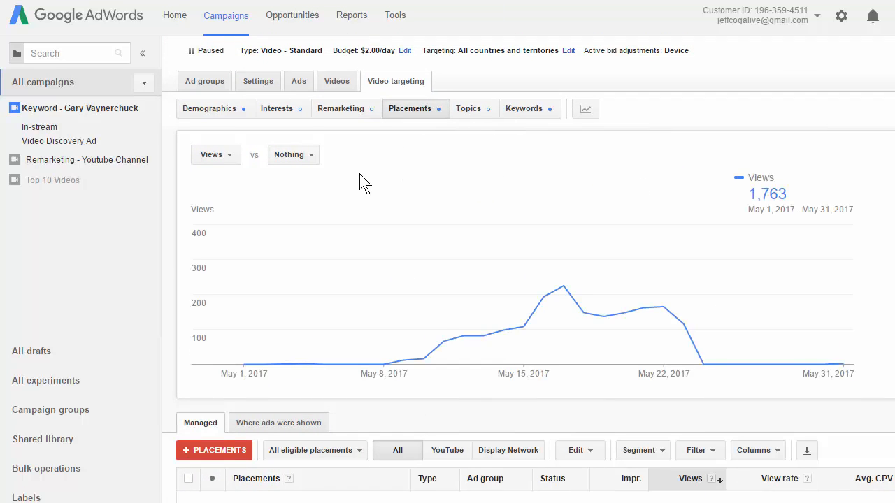
pyautogui.scroll(-1, 363, 182)
pyautogui.scroll(-3, 364, 182)
pyautogui.scroll(-2, 364, 181)
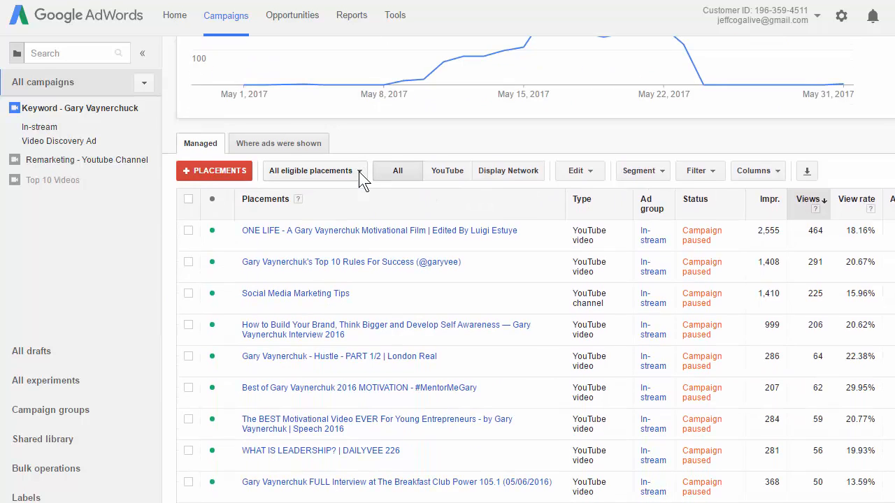
pyautogui.scroll(-1, 358, 172)
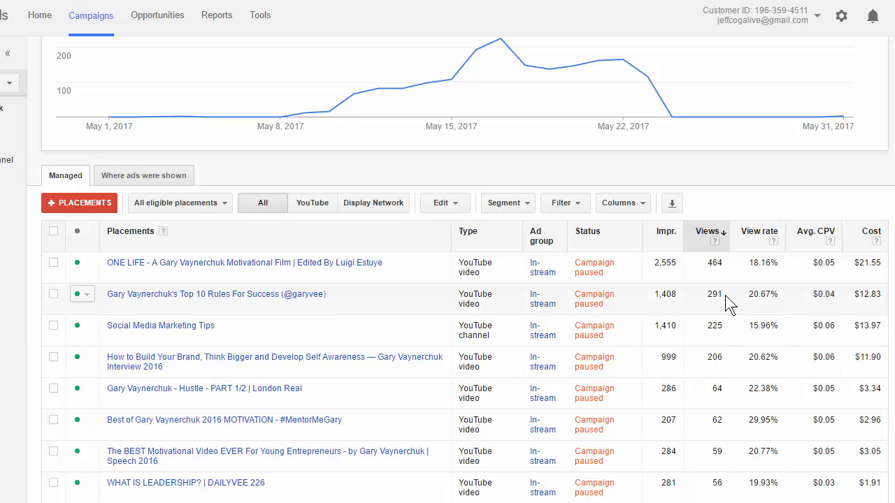
pyautogui.scroll(-1, 720, 301)
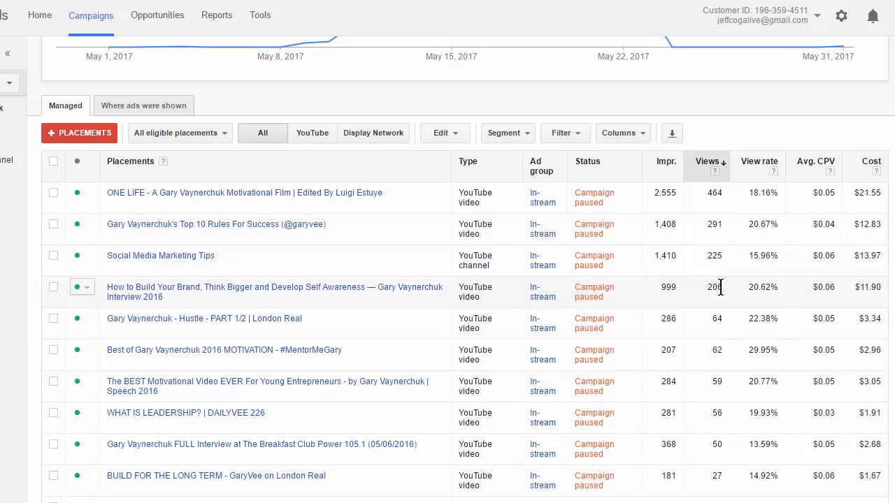
pyautogui.scroll(-1, 738, 301)
pyautogui.scroll(-1, 718, 362)
pyautogui.scroll(2, 719, 361)
pyautogui.scroll(1, 866, 288)
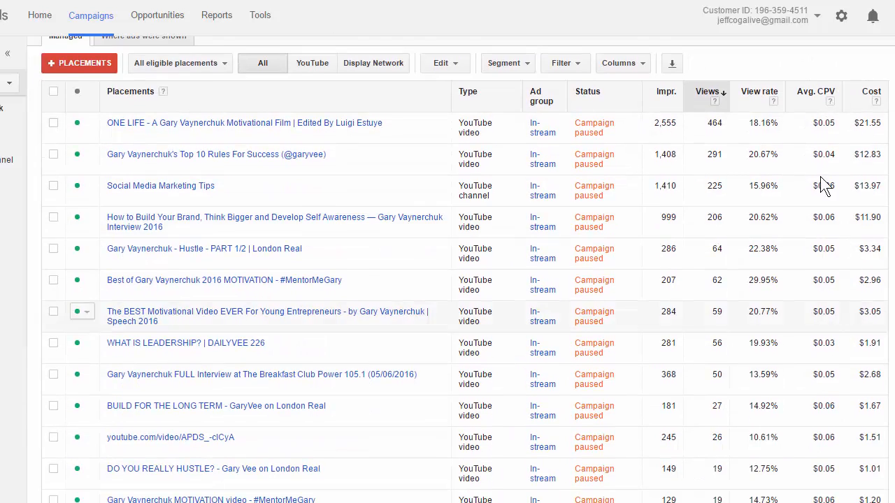
pyautogui.scroll(2, 490, 273)
pyautogui.scroll(1, 247, 203)
pyautogui.scroll(2, 246, 204)
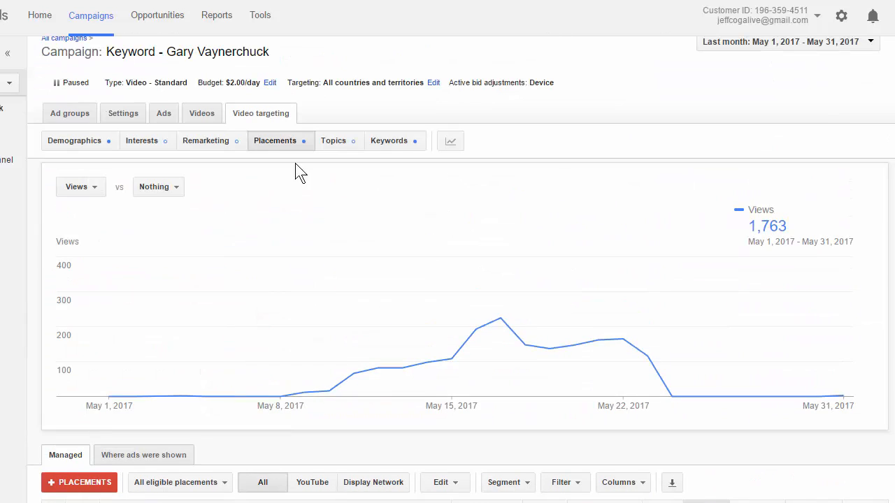
# Step: Show keyword results sorted by views, led by 'gary vee' In-stream at 1,104 views
pyautogui.click(405, 140)
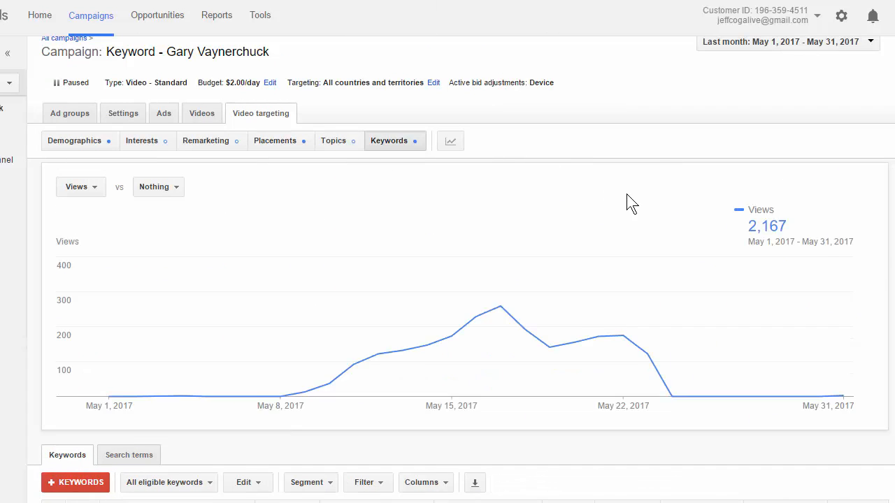
pyautogui.scroll(-1, 631, 202)
pyautogui.scroll(-3, 632, 203)
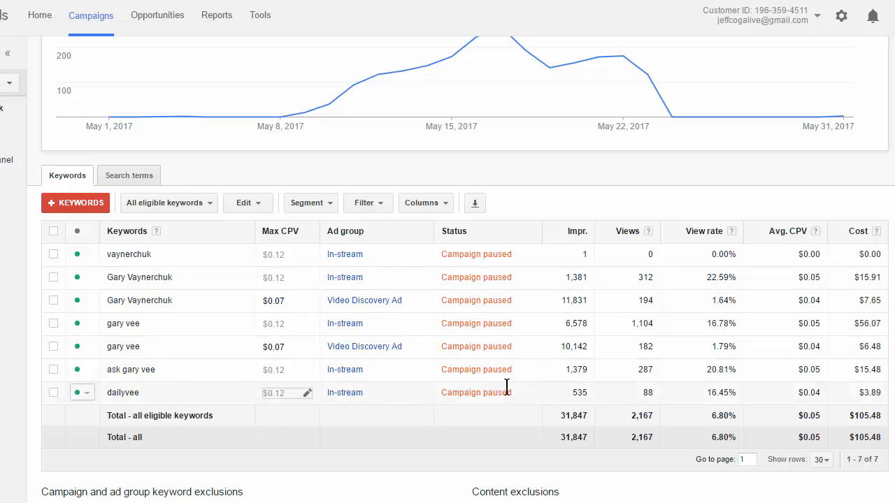
pyautogui.click(629, 231)
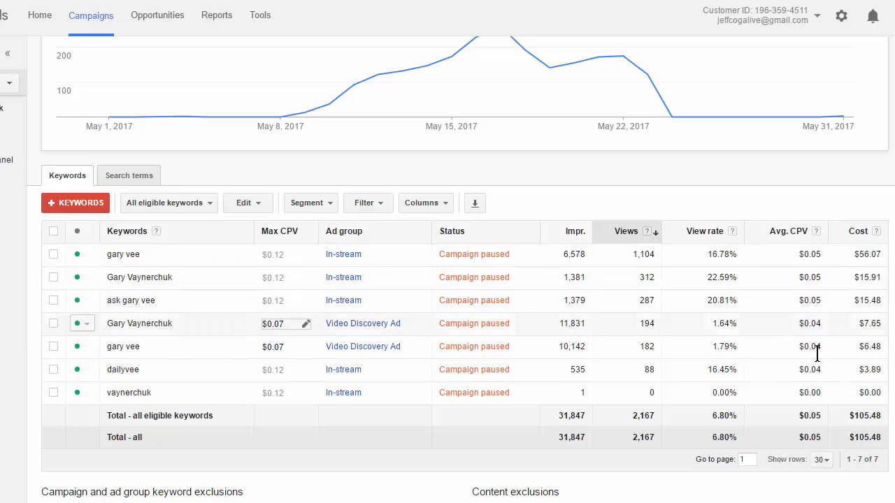
pyautogui.scroll(5, 189, 105)
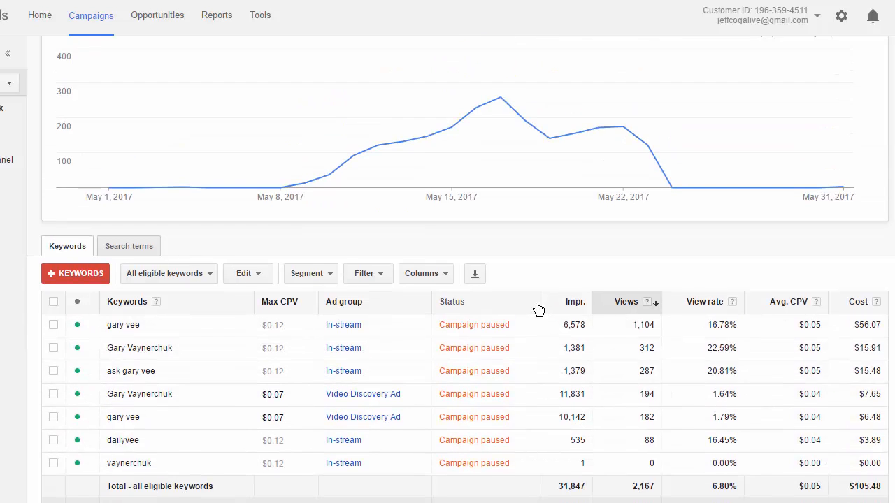
pyautogui.scroll(5, 140, 91)
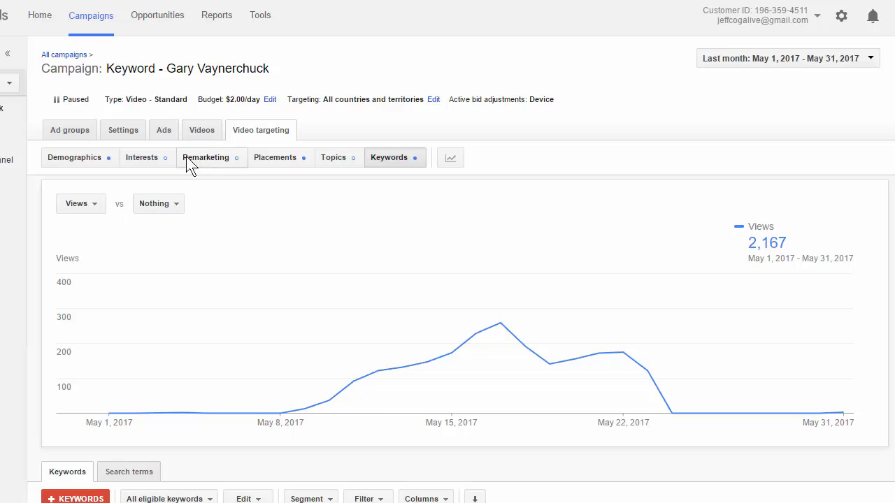
# Step: View per-video results for the Remarketing - Youtube Channel campaign and check the second video's cost per view
pyautogui.click(202, 133)
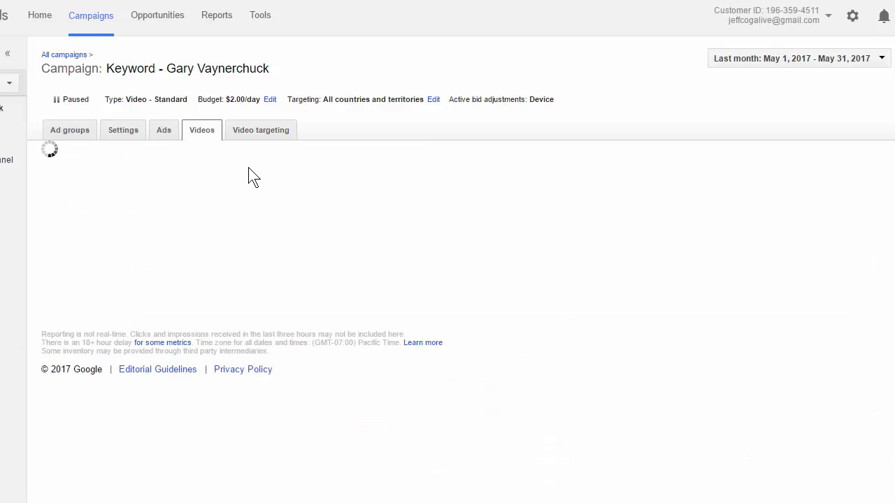
pyautogui.click(9, 159)
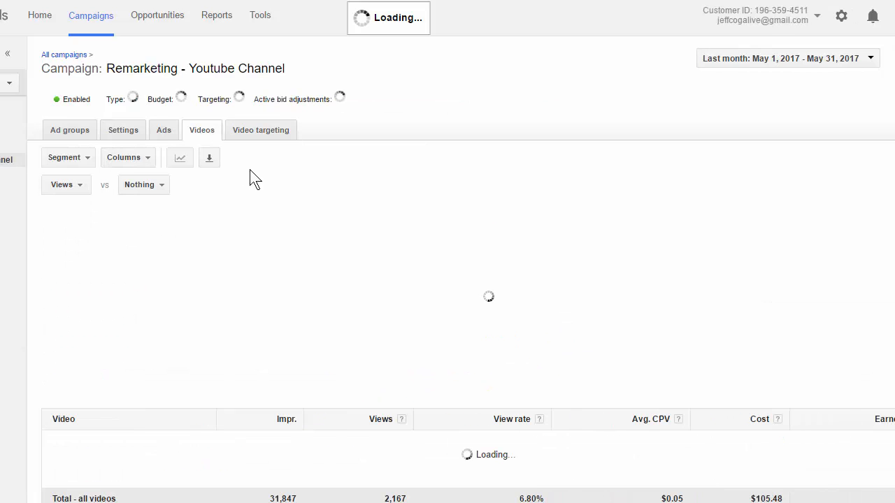
pyautogui.scroll(-4, 456, 168)
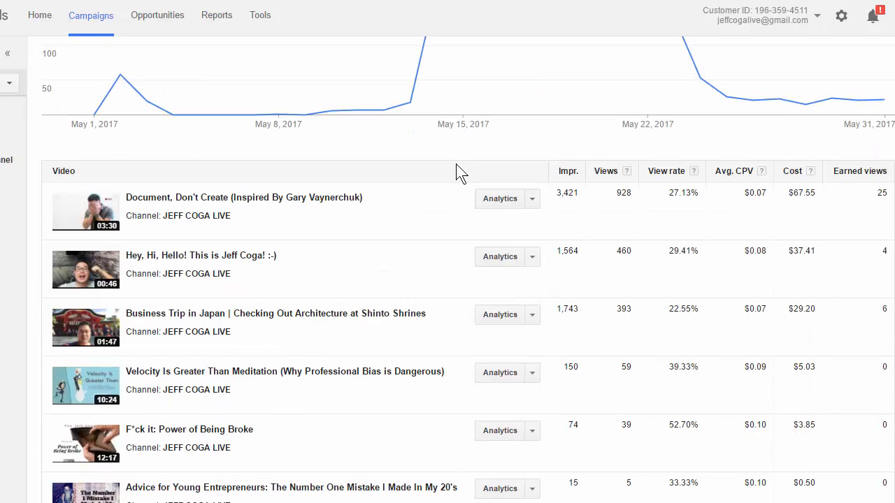
pyautogui.scroll(-1, 456, 168)
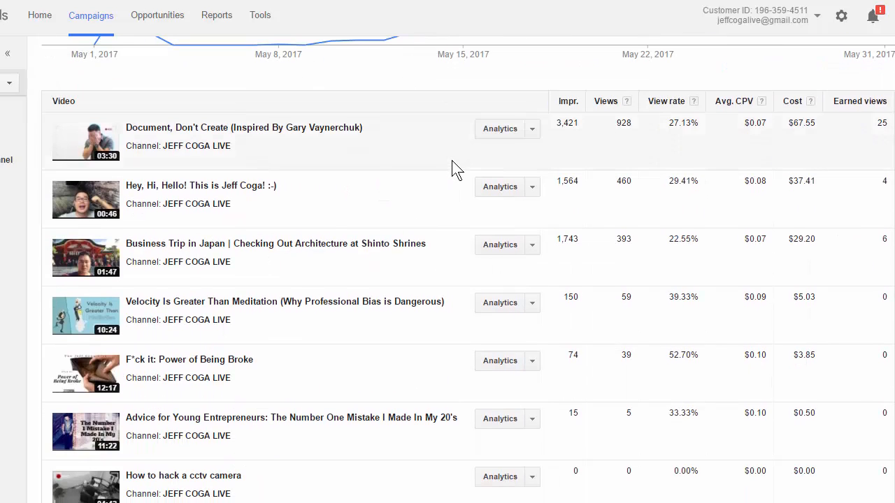
pyautogui.scroll(-3, 397, 152)
pyautogui.scroll(3, 402, 159)
pyautogui.middleClick(397, 152)
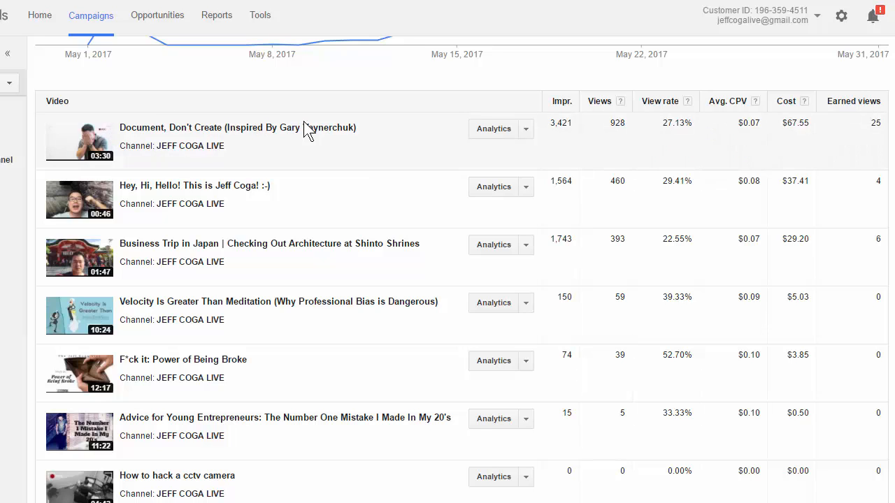
pyautogui.middleClick(473, 156)
pyautogui.click(539, 162)
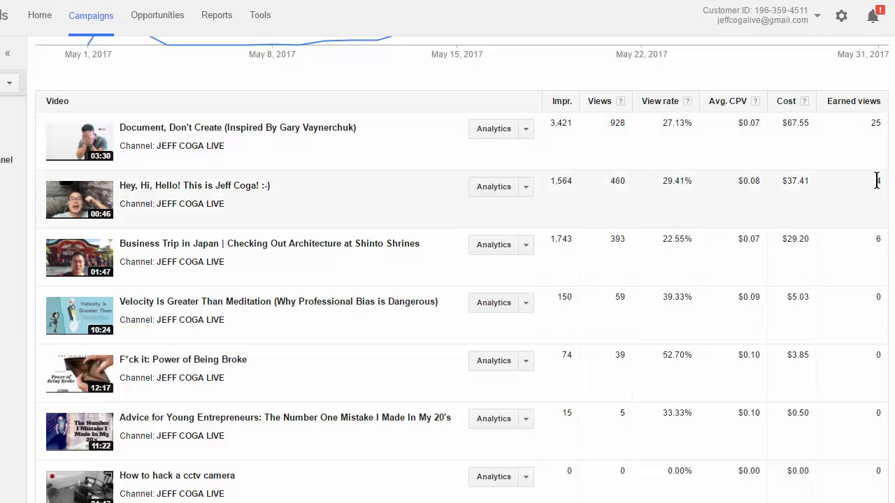
pyautogui.moveTo(877, 181); pyautogui.dragTo(688, 185)
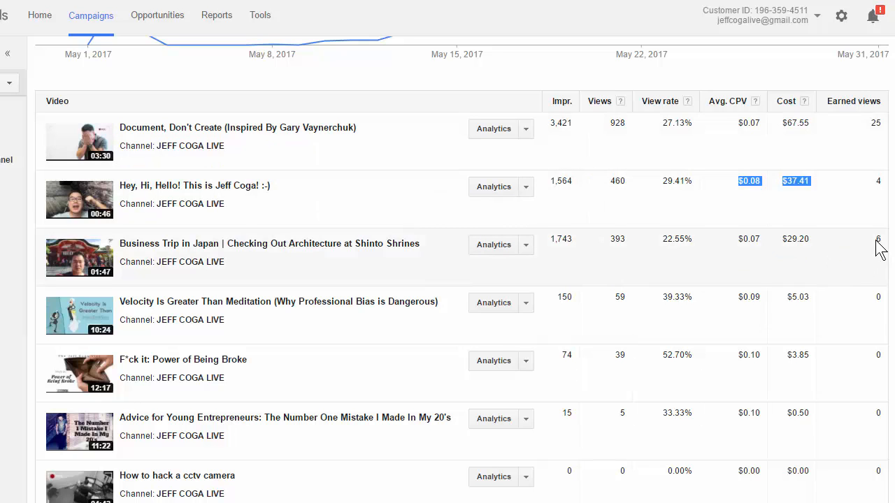
pyautogui.scroll(-3, 775, 241)
pyautogui.scroll(-2, 775, 241)
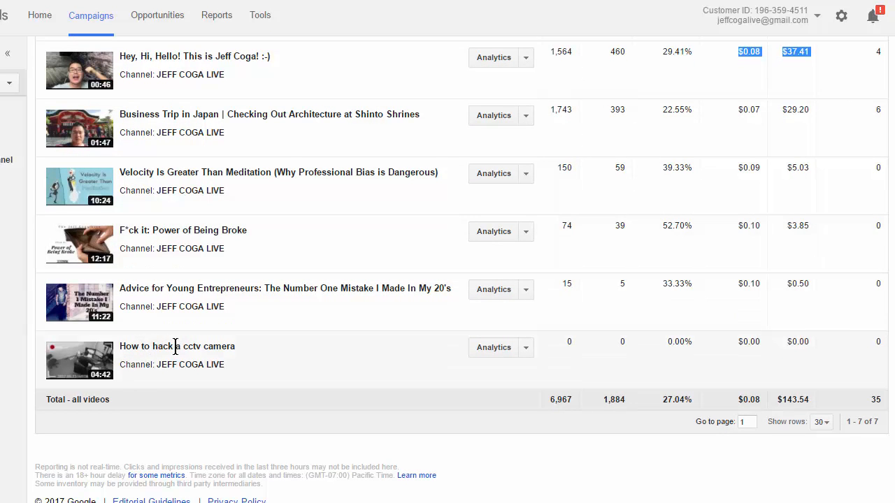
pyautogui.scroll(5, 294, 332)
pyautogui.scroll(5, 295, 332)
pyautogui.scroll(5, 299, 339)
pyautogui.scroll(3, 299, 339)
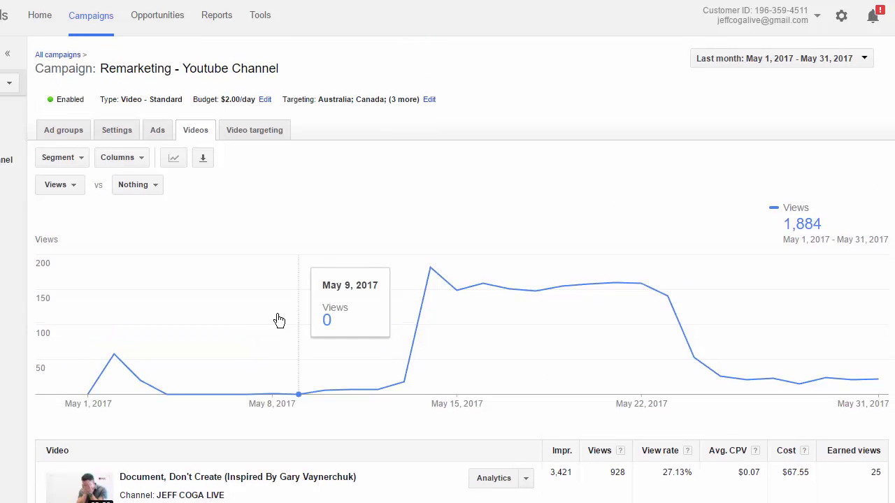
# Step: List the campaign's ads and read why the cctv camera ad is under review
pyautogui.click(158, 130)
pyautogui.scroll(-5, 203, 156)
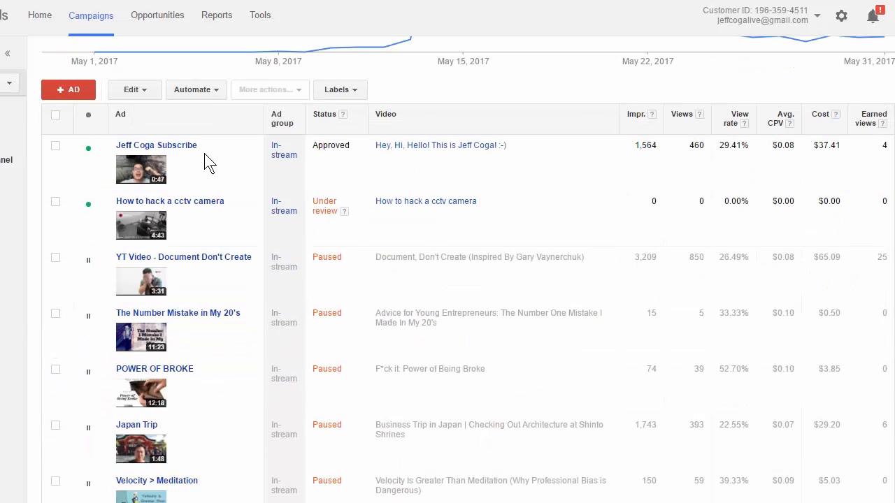
pyautogui.click(345, 211)
pyautogui.click(221, 217)
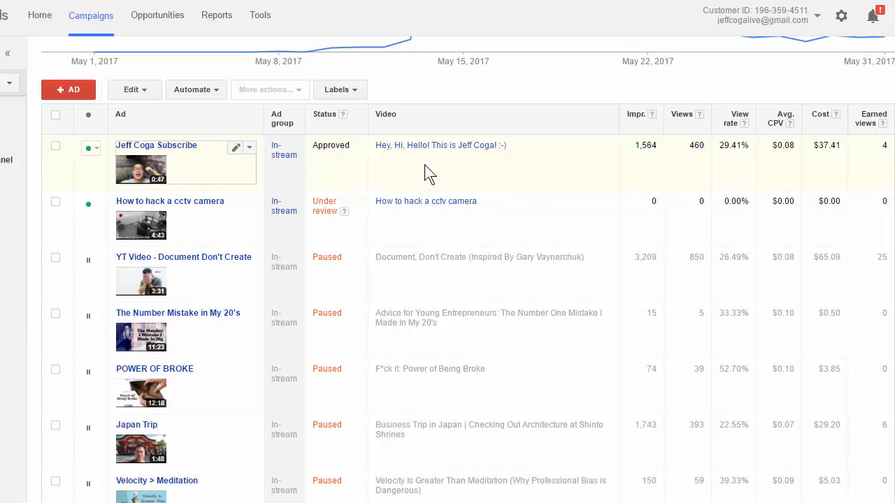
pyautogui.scroll(1, 430, 173)
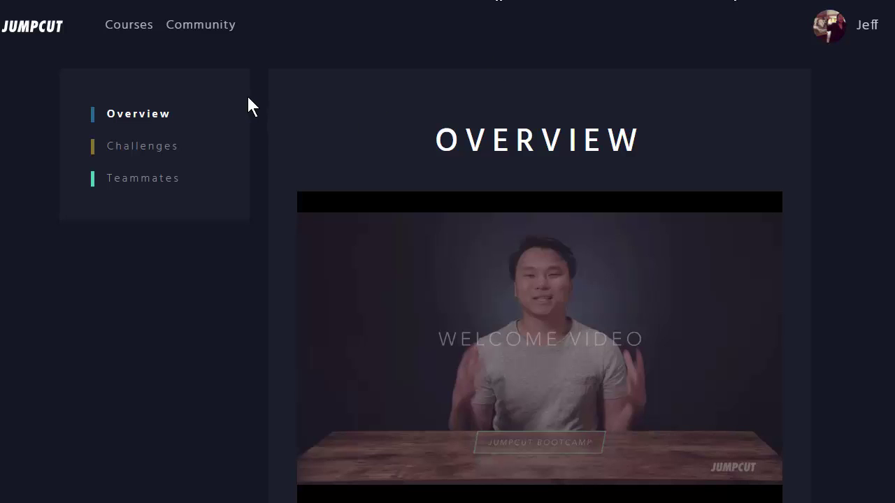
pyautogui.scroll(-2, 251, 110)
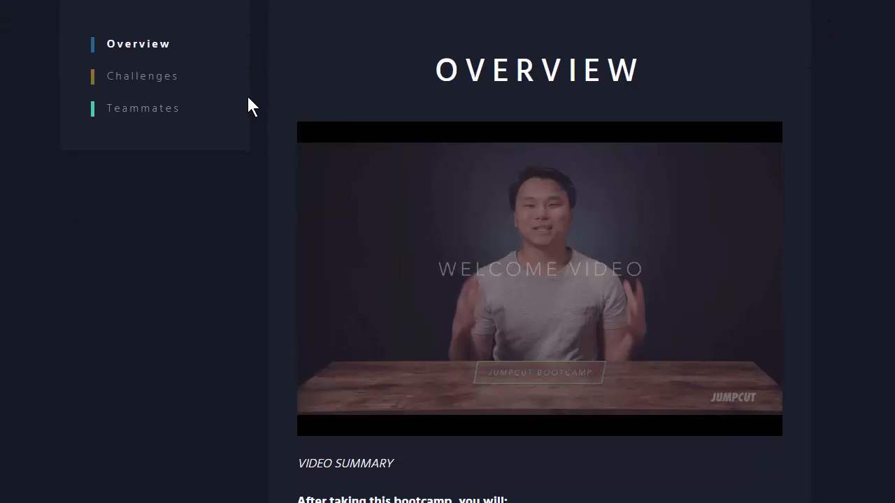
pyautogui.scroll(-2, 251, 110)
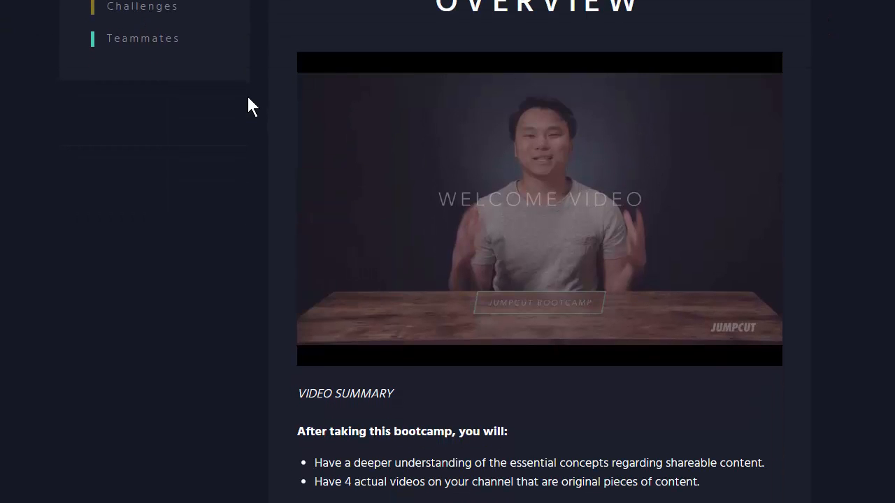
pyautogui.scroll(1, 252, 106)
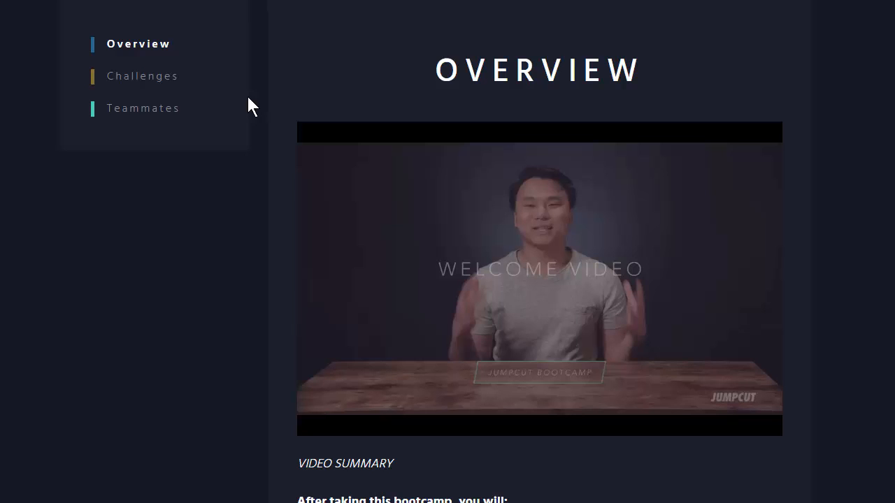
pyautogui.scroll(1, 252, 106)
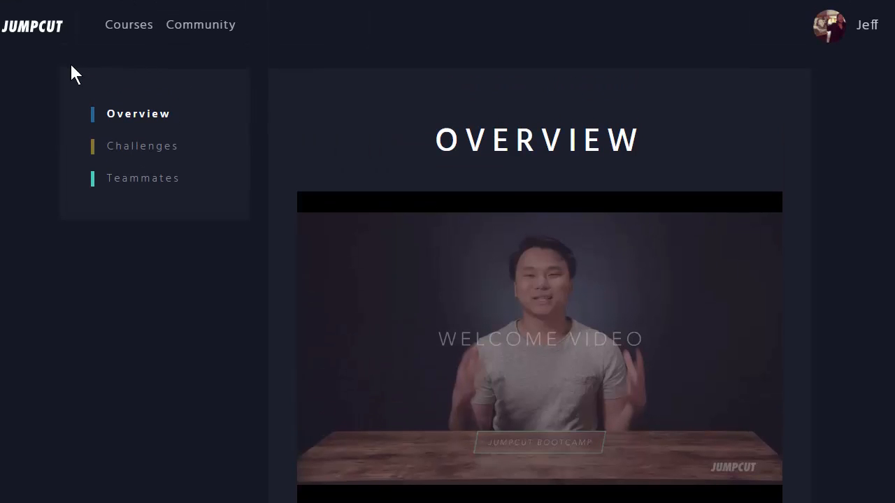
# Step: Browse the Jumpcut bootcamp's list of challenges before the Bobcats Teammates grid
pyautogui.click(175, 160)
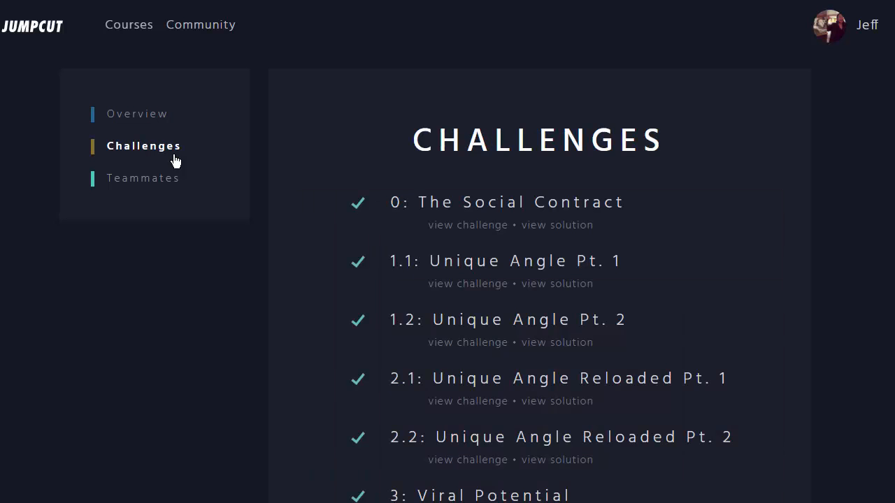
pyautogui.scroll(-1, 350, 168)
pyautogui.scroll(-2, 349, 168)
pyautogui.scroll(-2, 350, 168)
pyautogui.scroll(-2, 350, 168)
pyautogui.scroll(-2, 350, 168)
pyautogui.scroll(-5, 352, 167)
pyautogui.scroll(-2, 352, 167)
pyautogui.scroll(2, 352, 168)
pyautogui.scroll(-1, 498, 181)
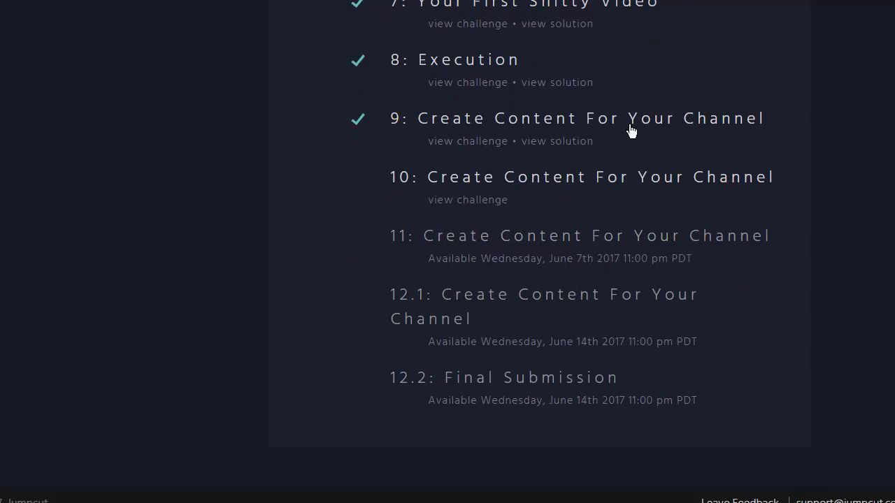
pyautogui.scroll(5, 336, 265)
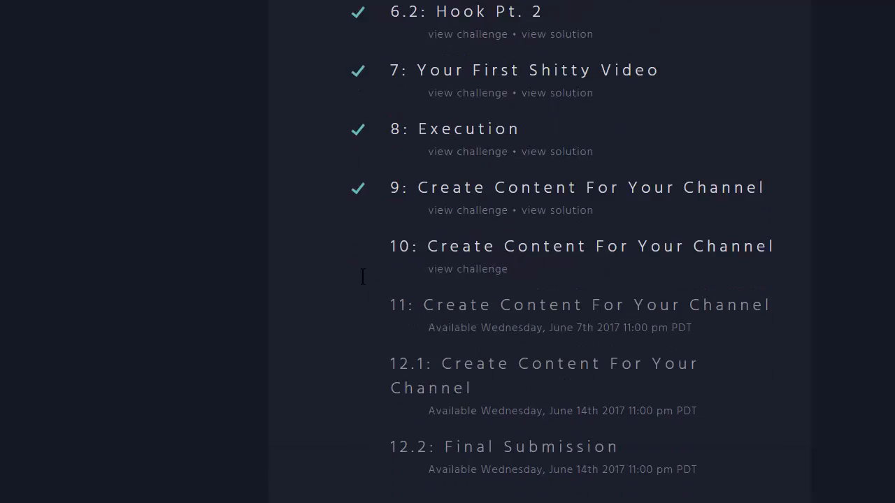
pyautogui.scroll(5, 294, 259)
pyautogui.scroll(4, 289, 259)
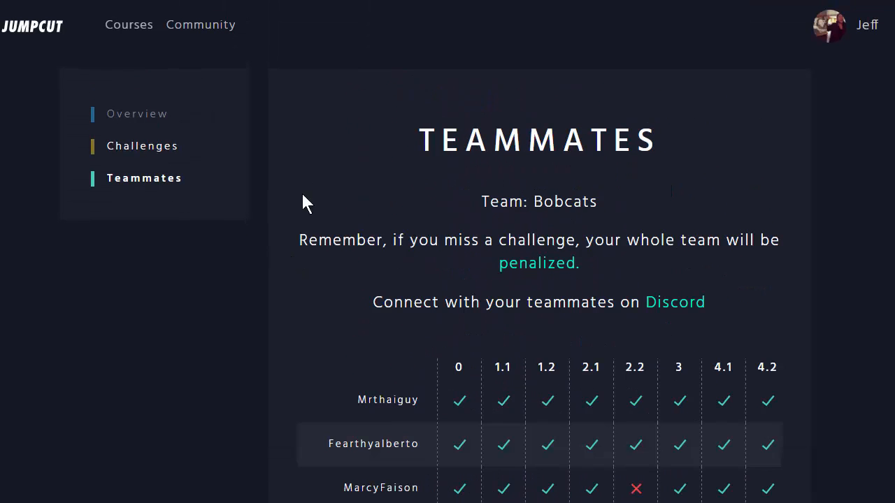
pyautogui.scroll(-2, 319, 189)
pyautogui.scroll(-2, 320, 188)
pyautogui.scroll(-3, 320, 189)
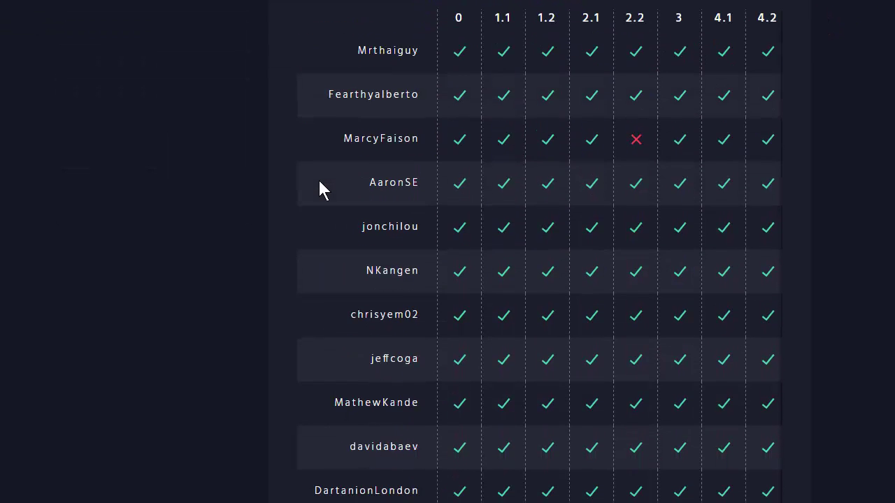
pyautogui.doubleClick(638, 140)
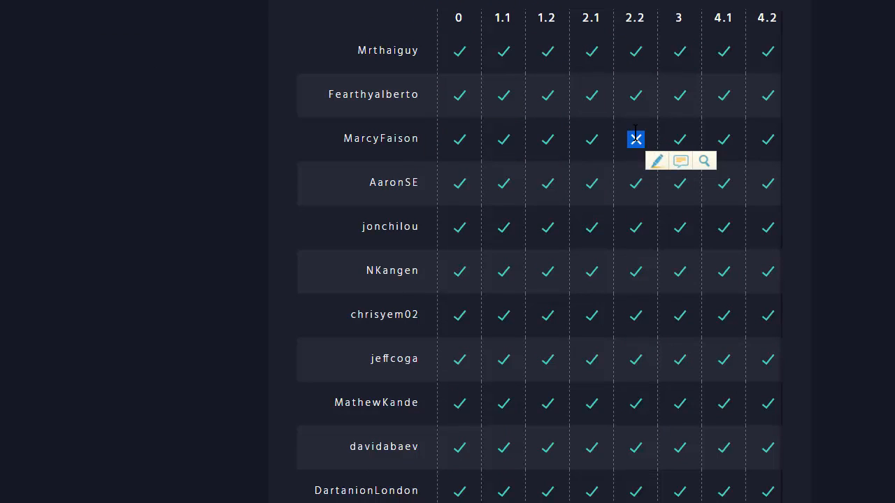
pyautogui.click(636, 133)
pyautogui.scroll(-4, 418, 162)
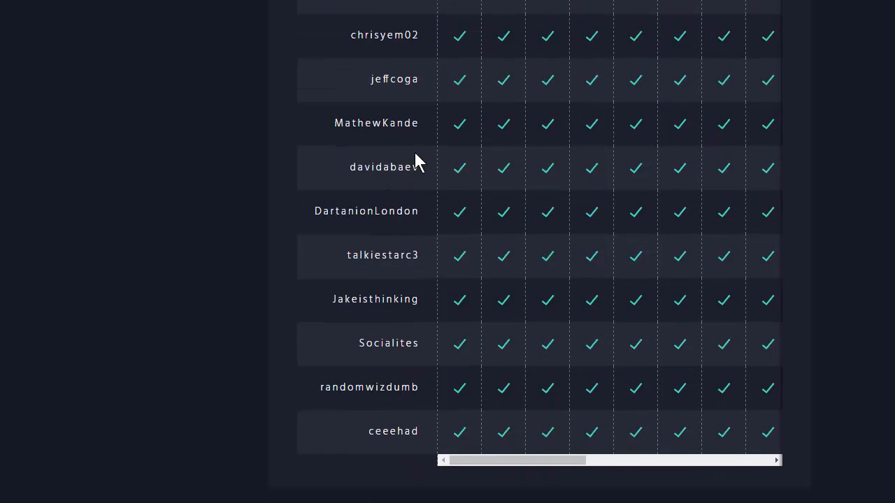
pyautogui.scroll(1, 418, 163)
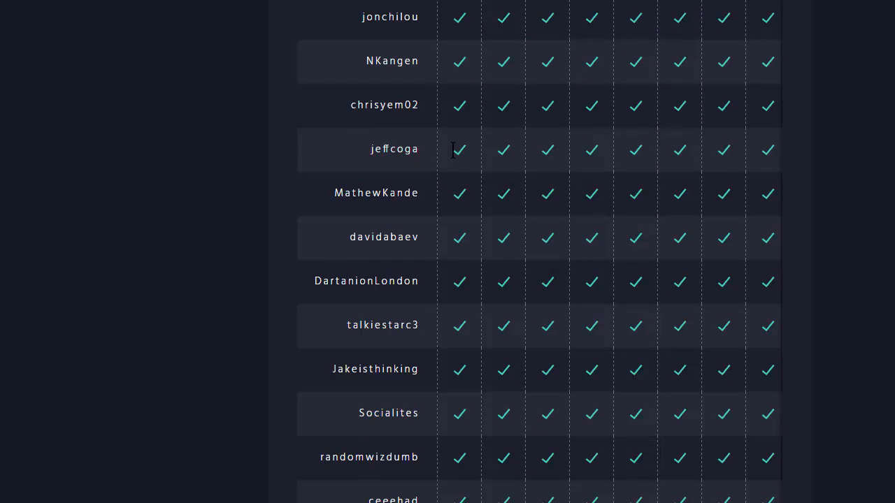
pyautogui.moveTo(459, 149); pyautogui.dragTo(670, 168)
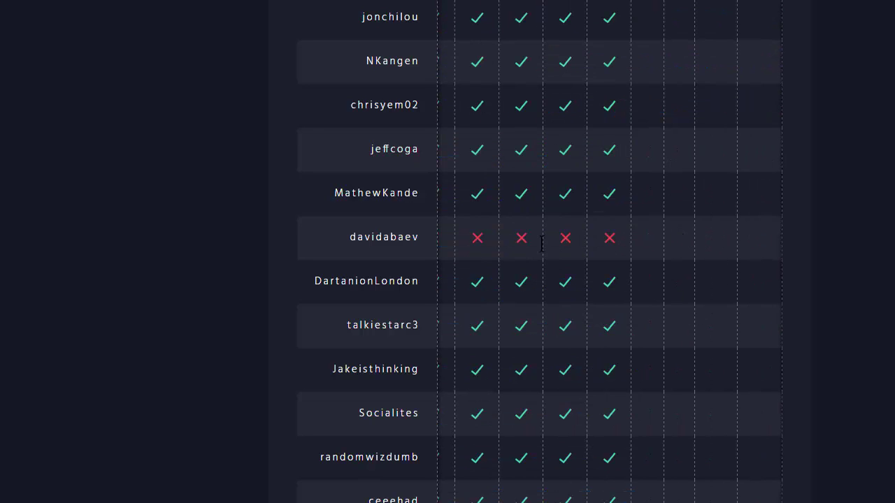
pyautogui.moveTo(763, 238); pyautogui.dragTo(513, 239)
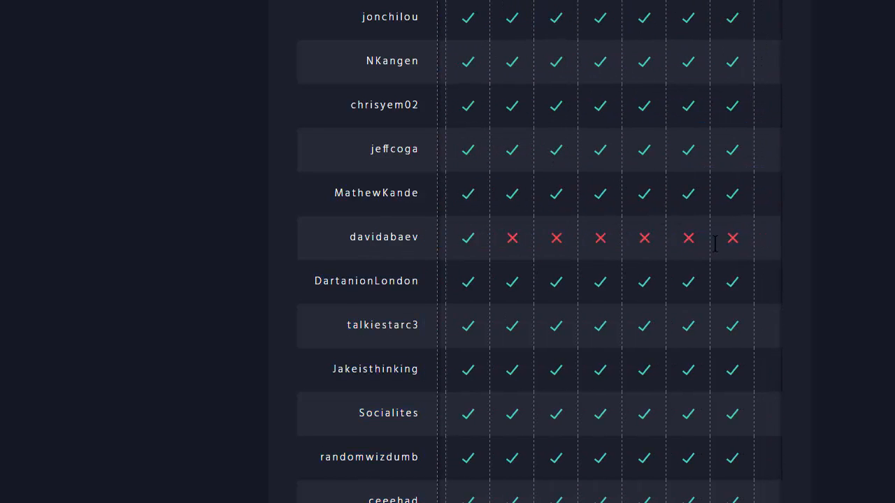
pyautogui.scroll(-3, 645, 276)
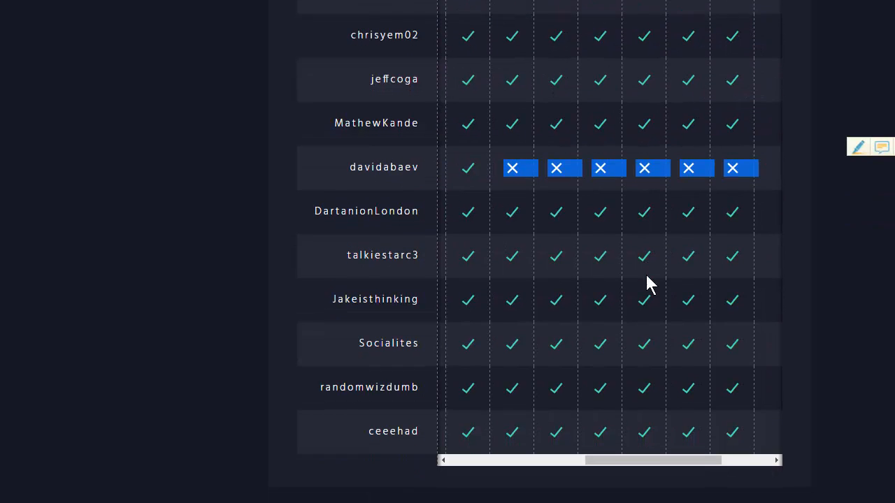
pyautogui.scroll(6, 645, 276)
pyautogui.scroll(3, 646, 276)
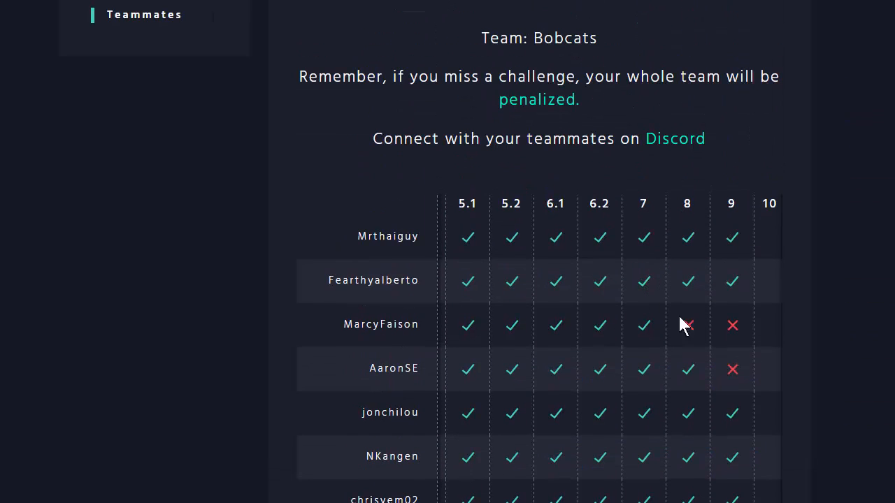
pyautogui.moveTo(688, 321); pyautogui.dragTo(727, 353)
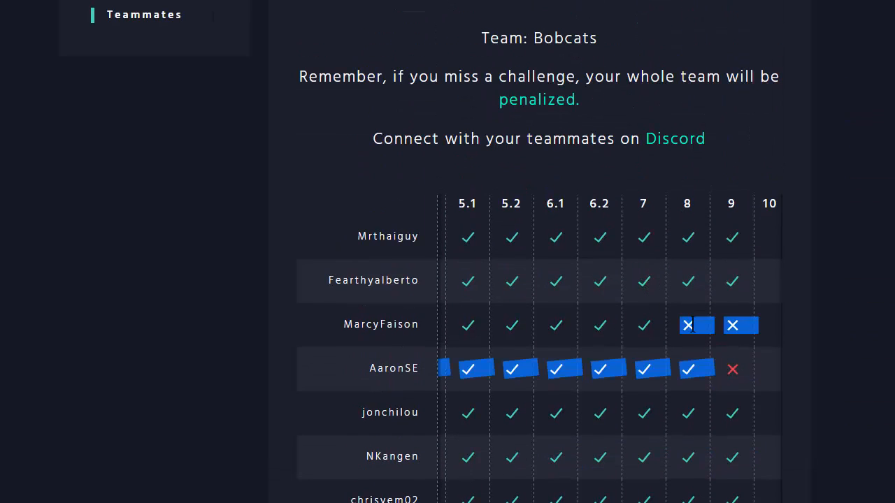
pyautogui.click(689, 321)
pyautogui.scroll(-8, 689, 322)
pyautogui.scroll(-1, 690, 322)
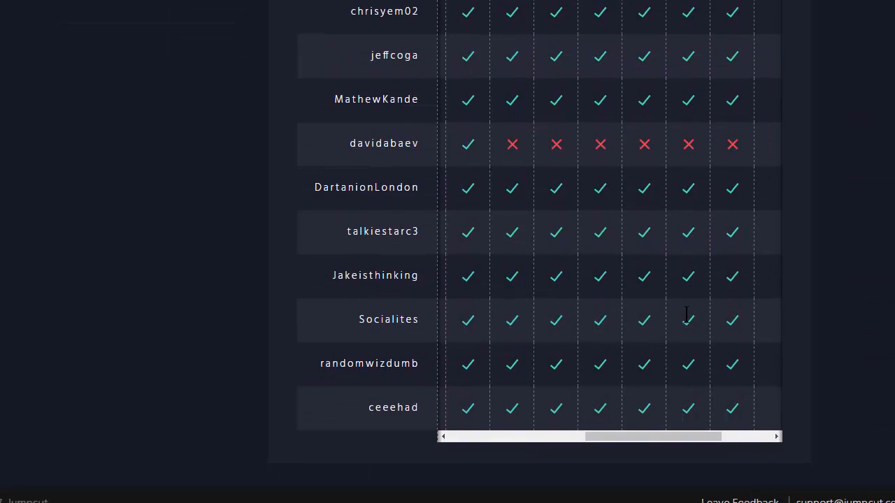
pyautogui.scroll(8, 687, 318)
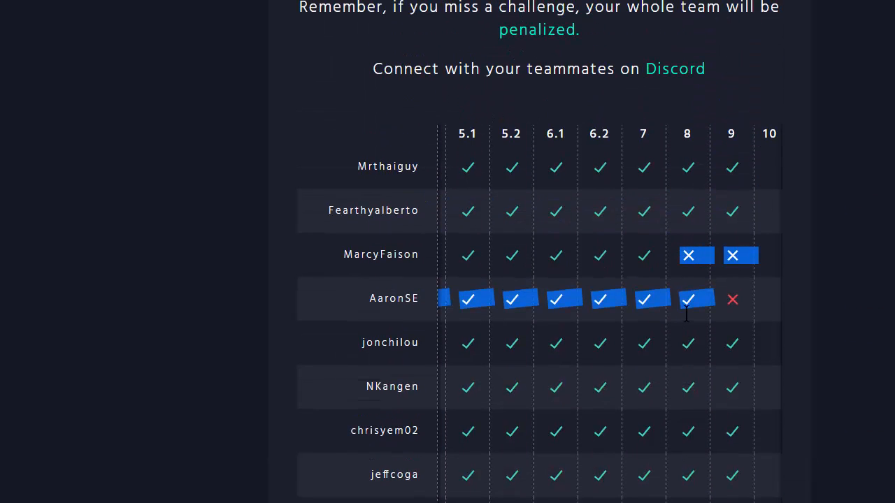
pyautogui.click(750, 311)
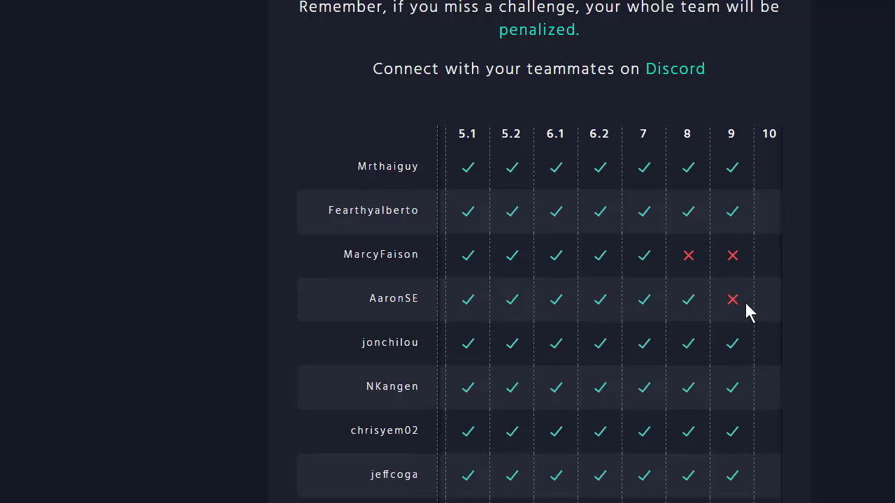
pyautogui.scroll(-5, 749, 311)
pyautogui.scroll(-5, 750, 312)
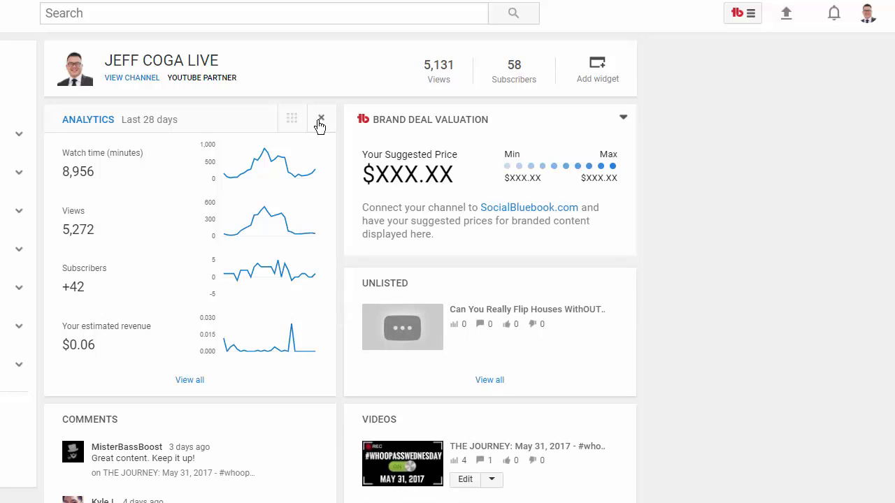
pyautogui.scroll(-3, 322, 128)
pyautogui.scroll(-2, 322, 127)
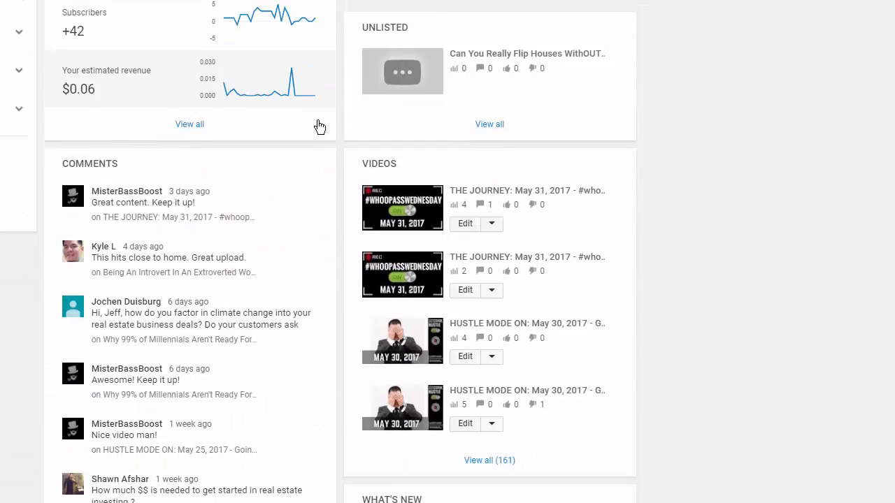
pyautogui.scroll(-3, 319, 126)
pyautogui.scroll(-2, 320, 126)
pyautogui.scroll(-3, 320, 126)
pyautogui.scroll(8, 320, 126)
pyautogui.scroll(3, 320, 125)
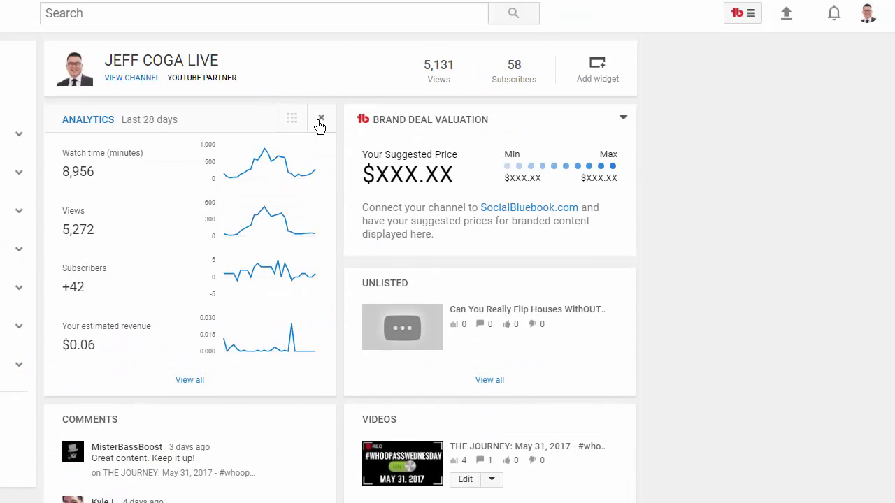